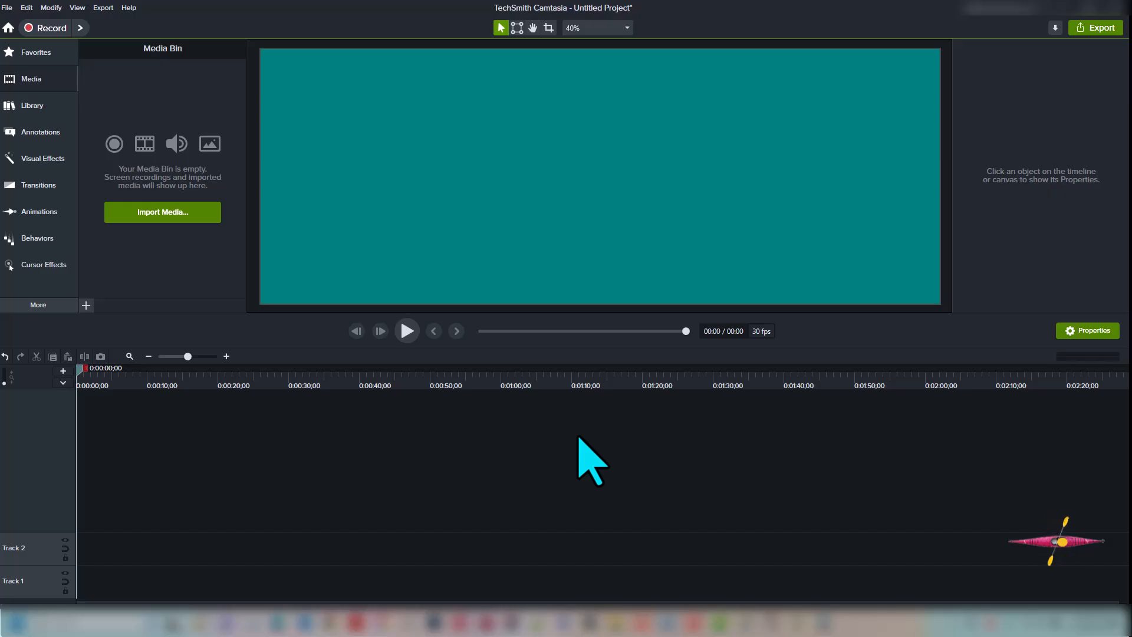
Add a one-minute placeholder clip to Track 1 with the P shortcut
key("p")
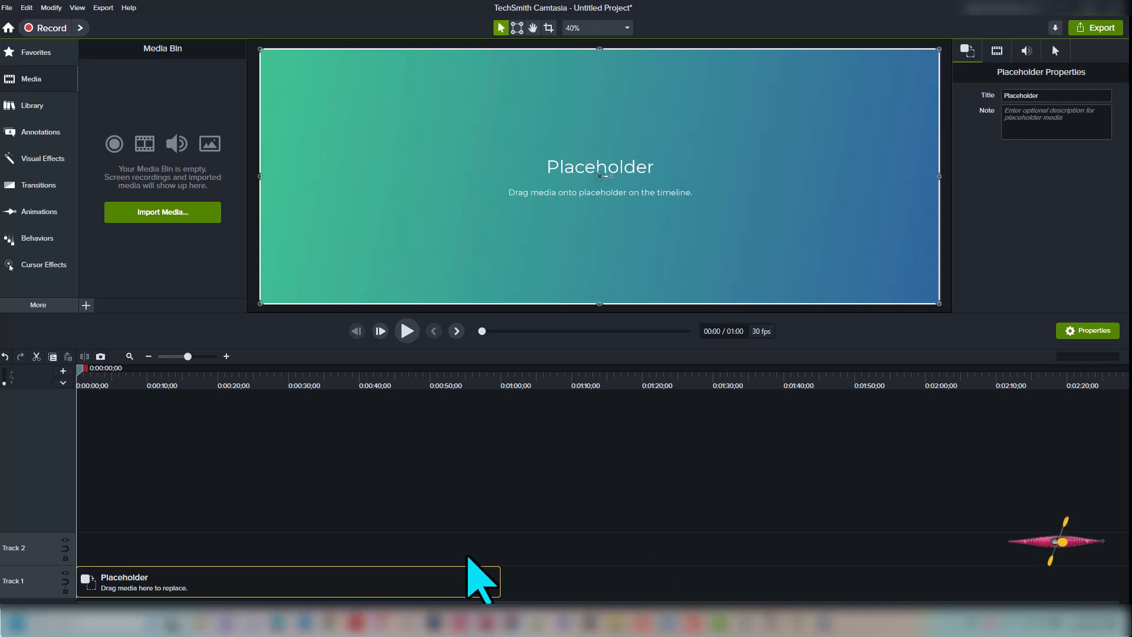
Set the placeholder's width to 1920 and Position X to -480, then reselect the clip
left_click(996, 51)
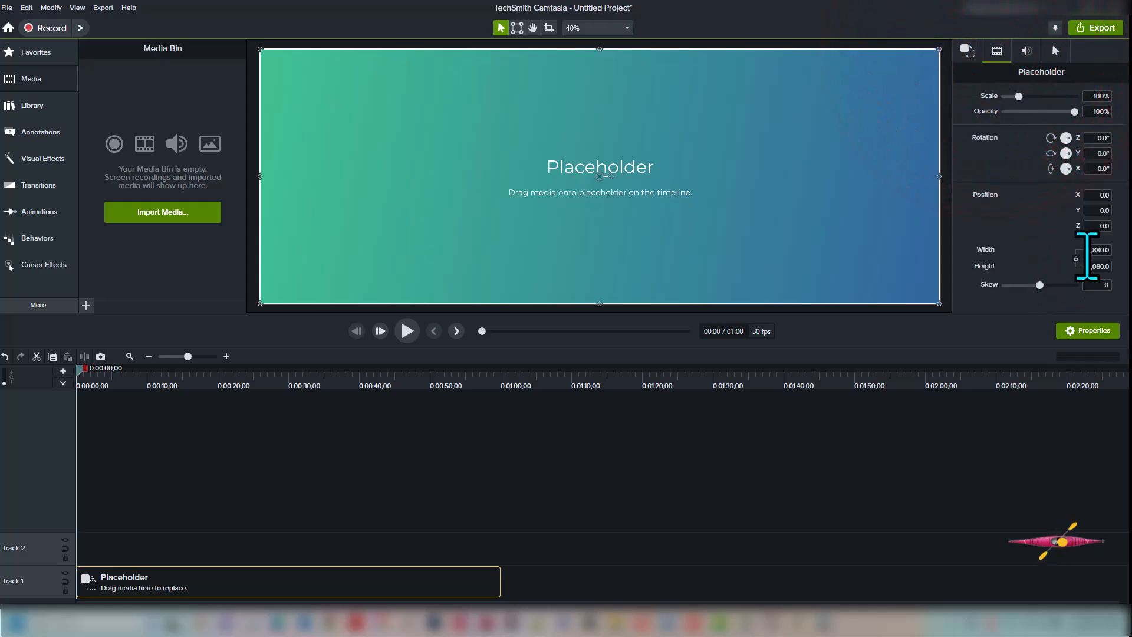
left_click(1090, 249)
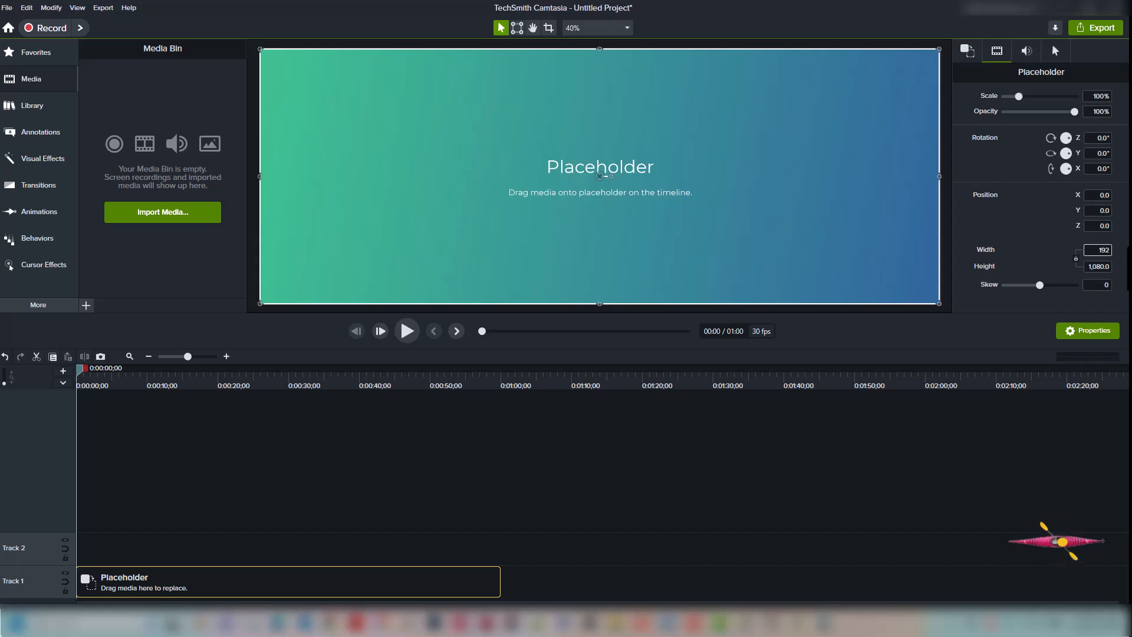
key("Tab")
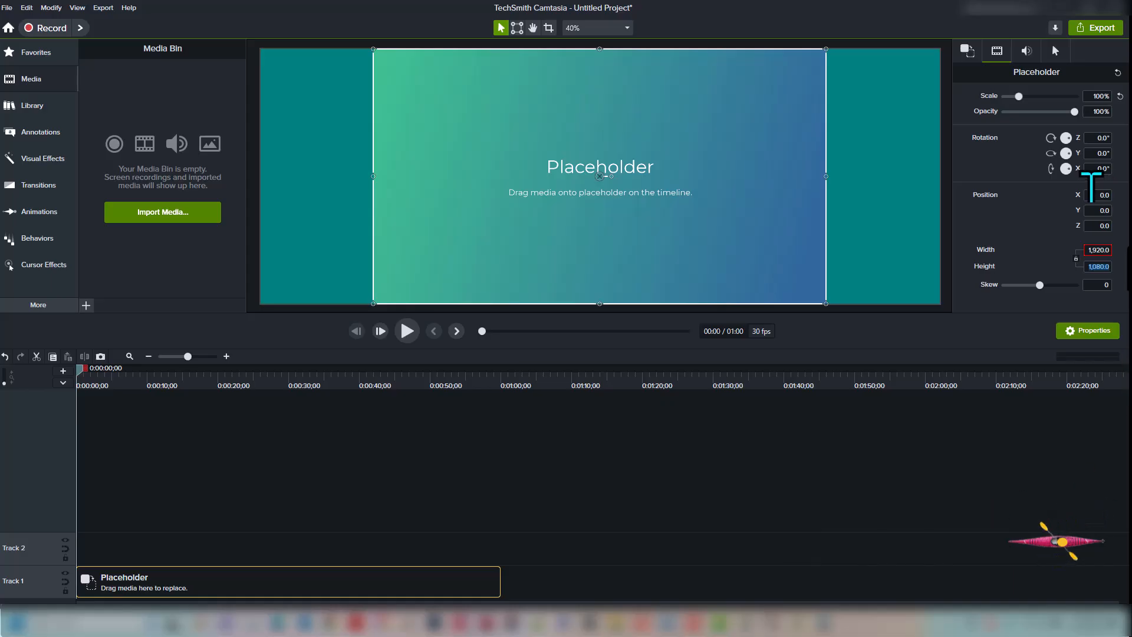
left_click(1093, 195)
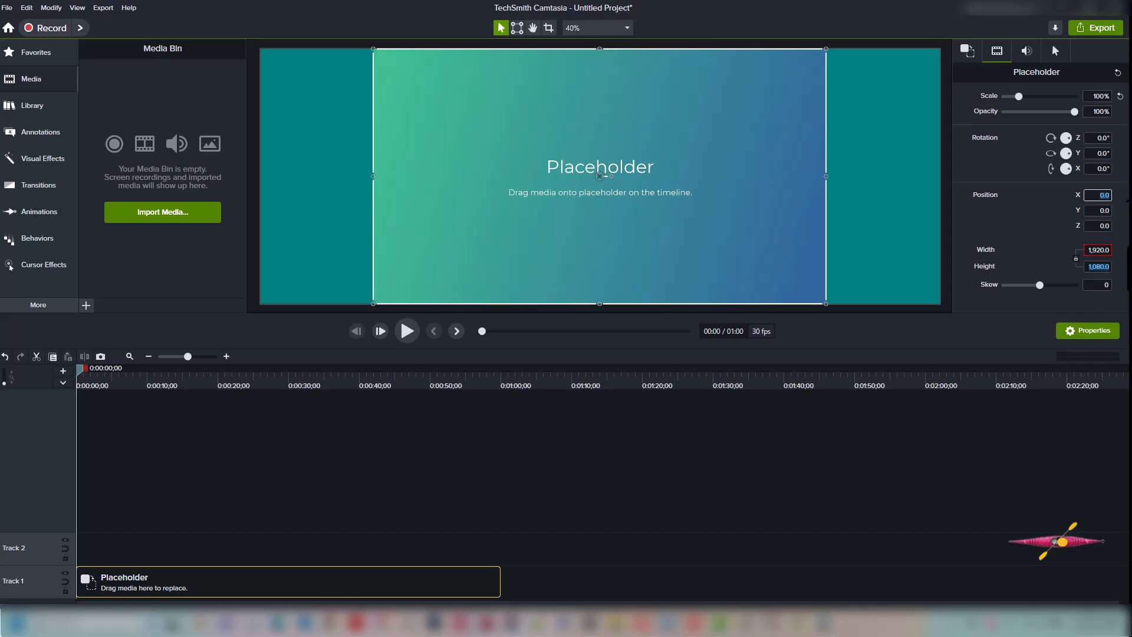
key("BackSpace")
type("-480")
key("Tab")
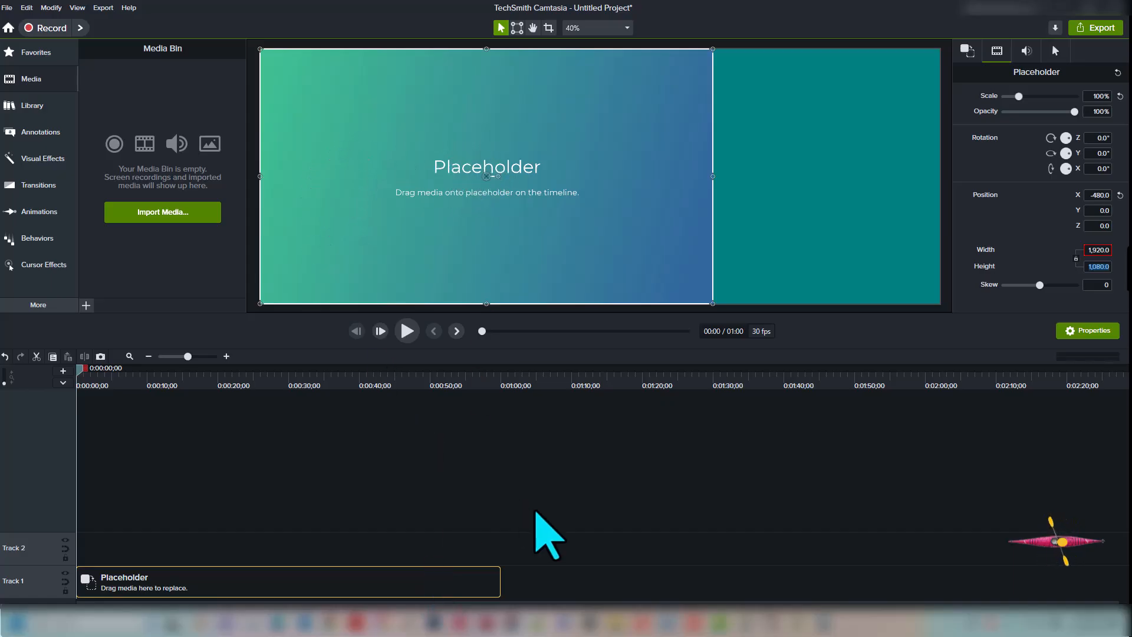
left_click(427, 568)
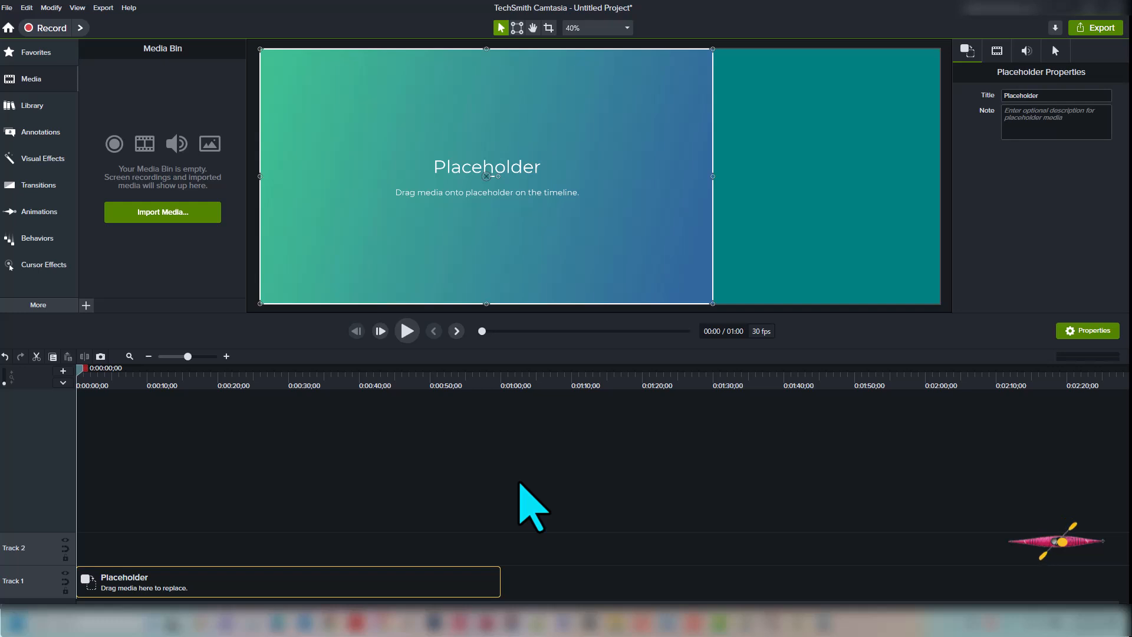
Add Dynamic Fill 22 from the Library's Dynamic Fills folder to the timeline at the playhead
key("ctrl+l")
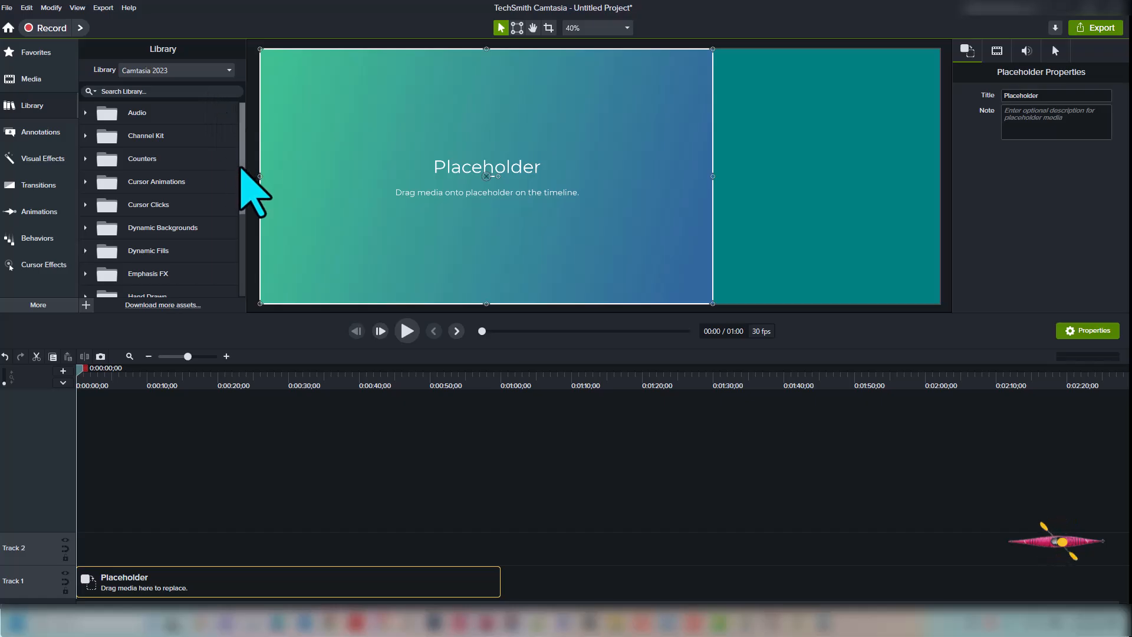
left_click(84, 250)
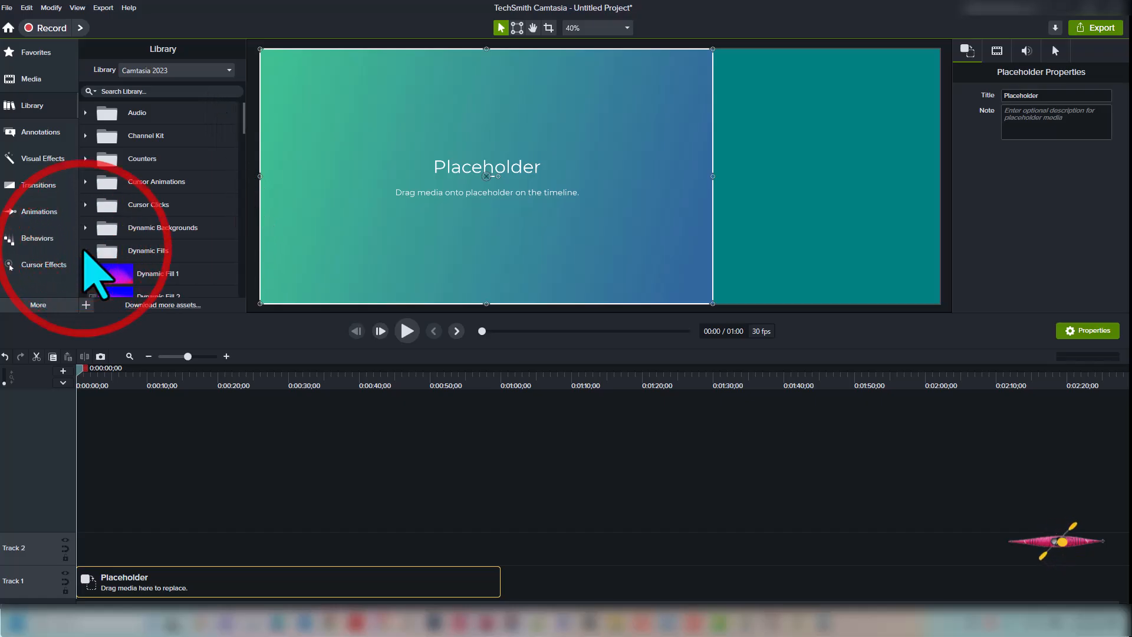
left_click_drag(242, 113, 253, 207)
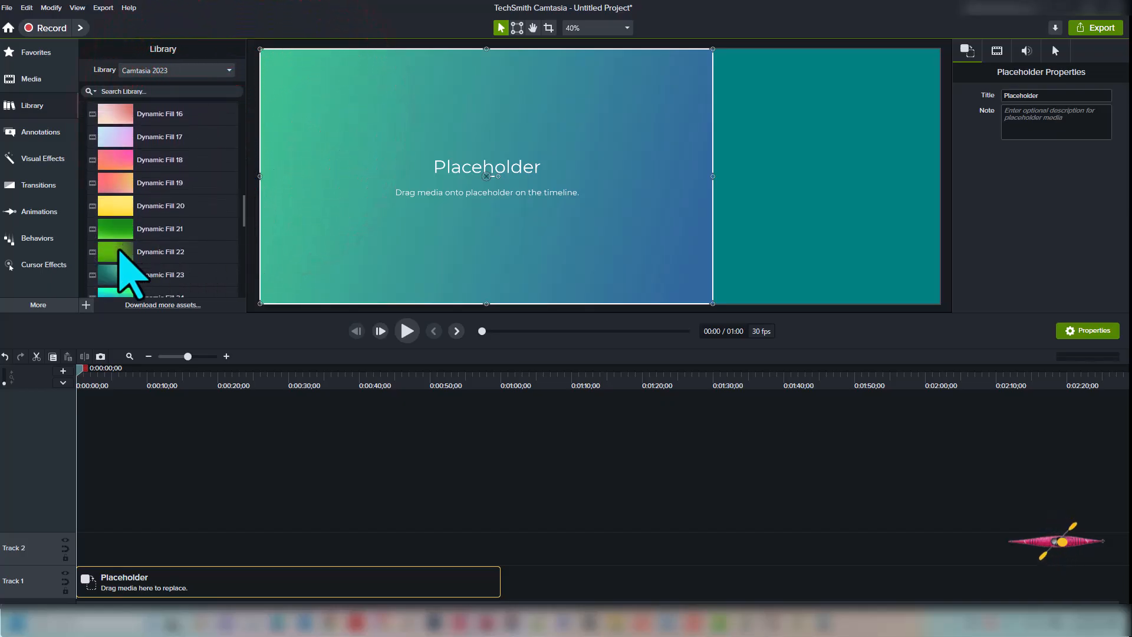
left_click(115, 252)
right_click(122, 252)
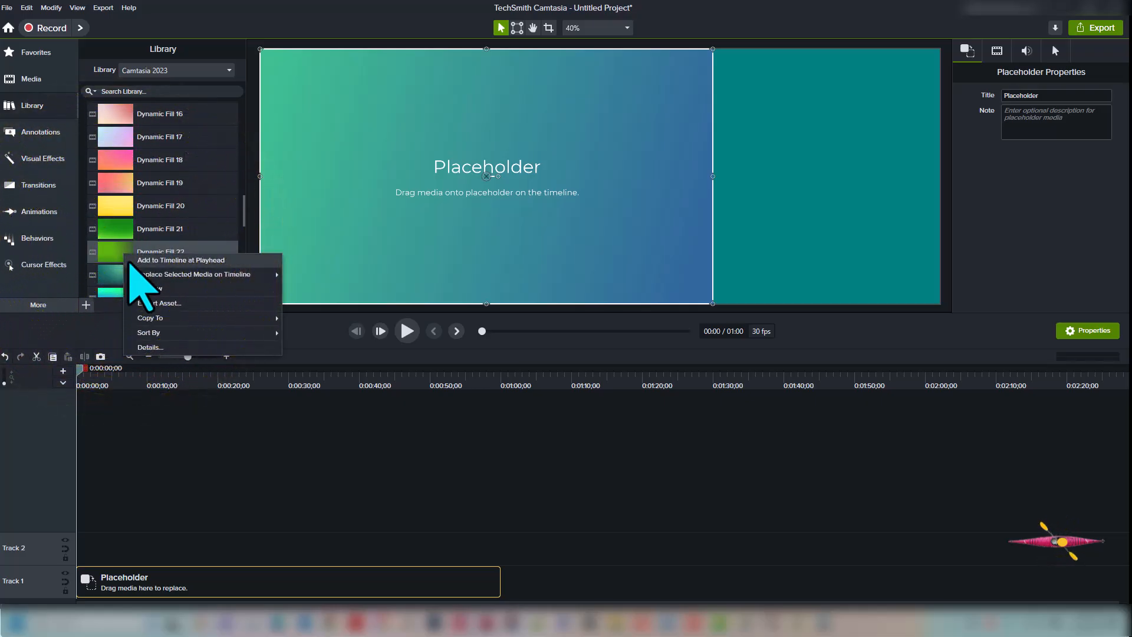
left_click(131, 261)
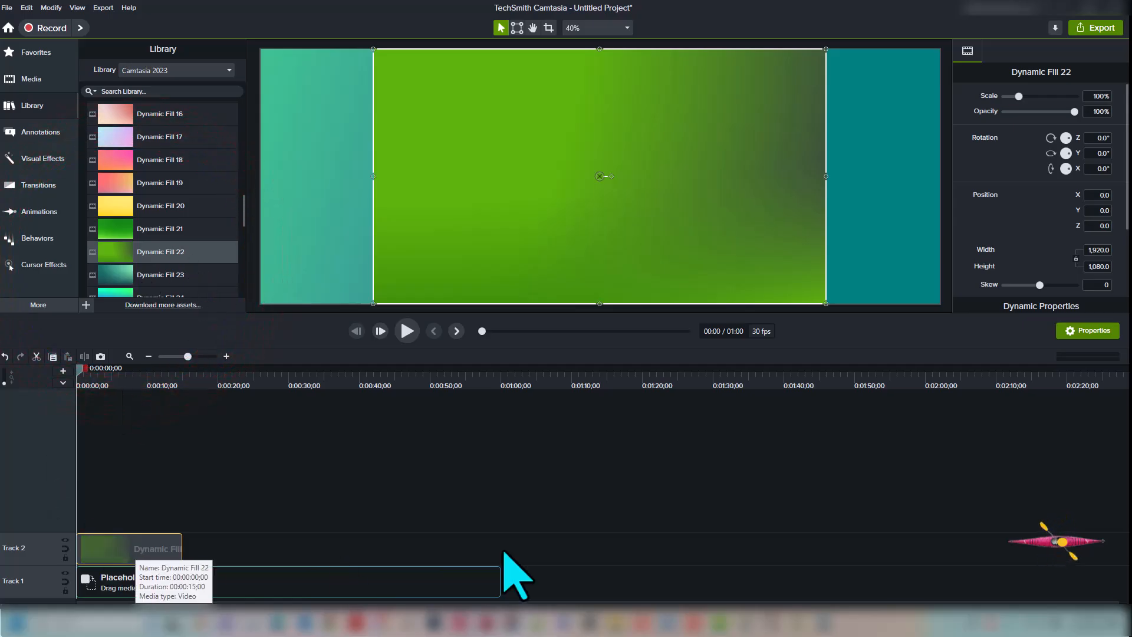
Narrow Dynamic Fill 22 to a width of 960 and reselect it on Track 2
left_click(1095, 251)
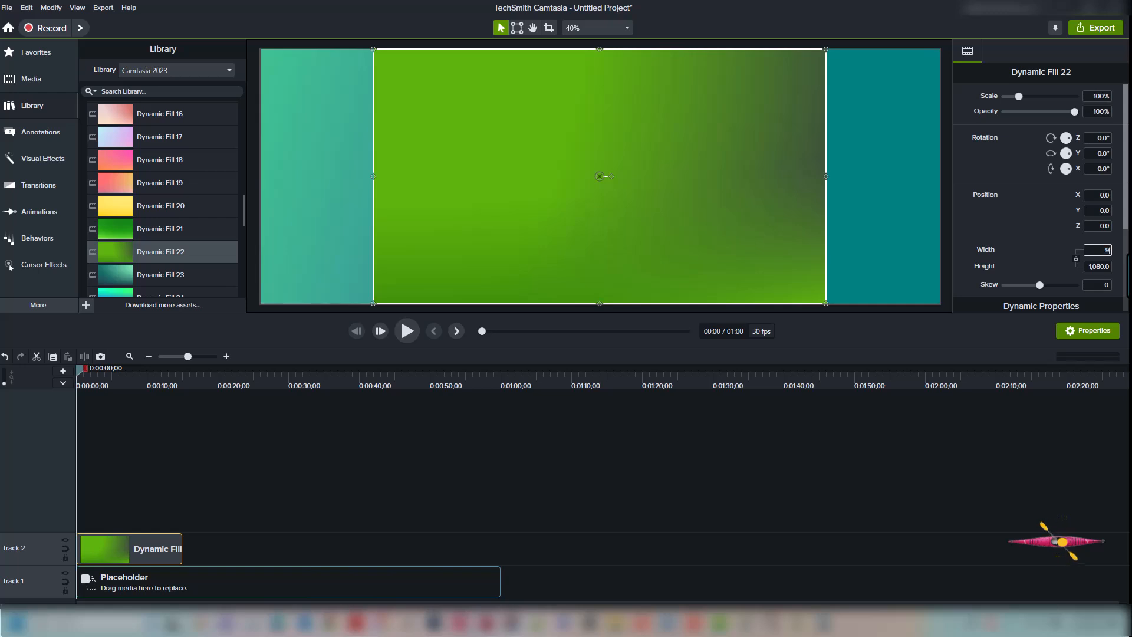
key("Tab")
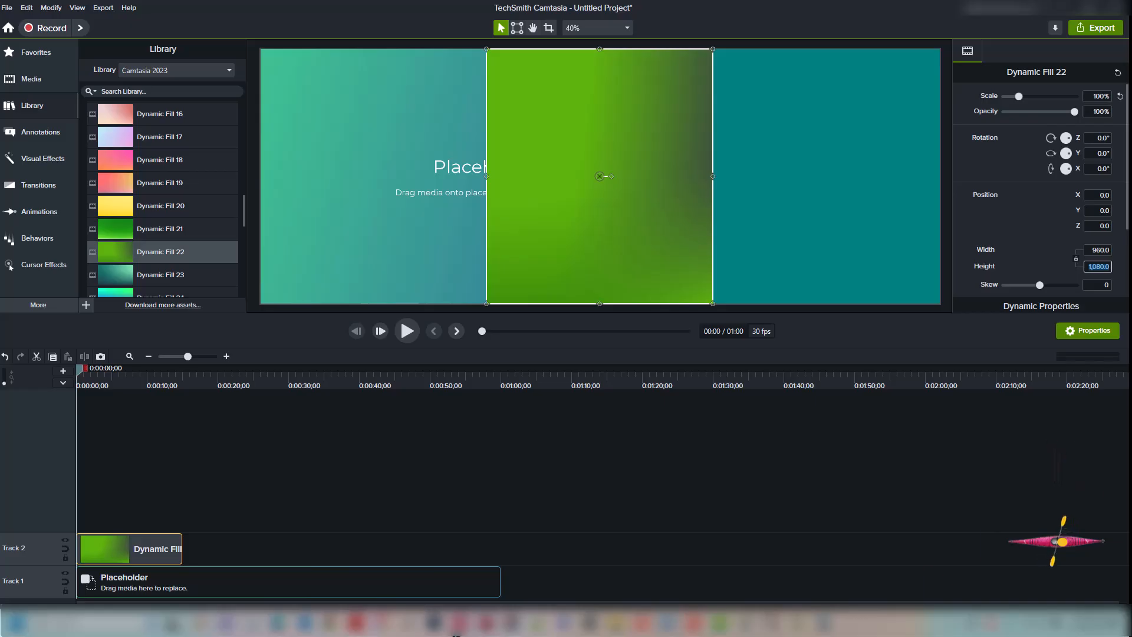
left_click(326, 581)
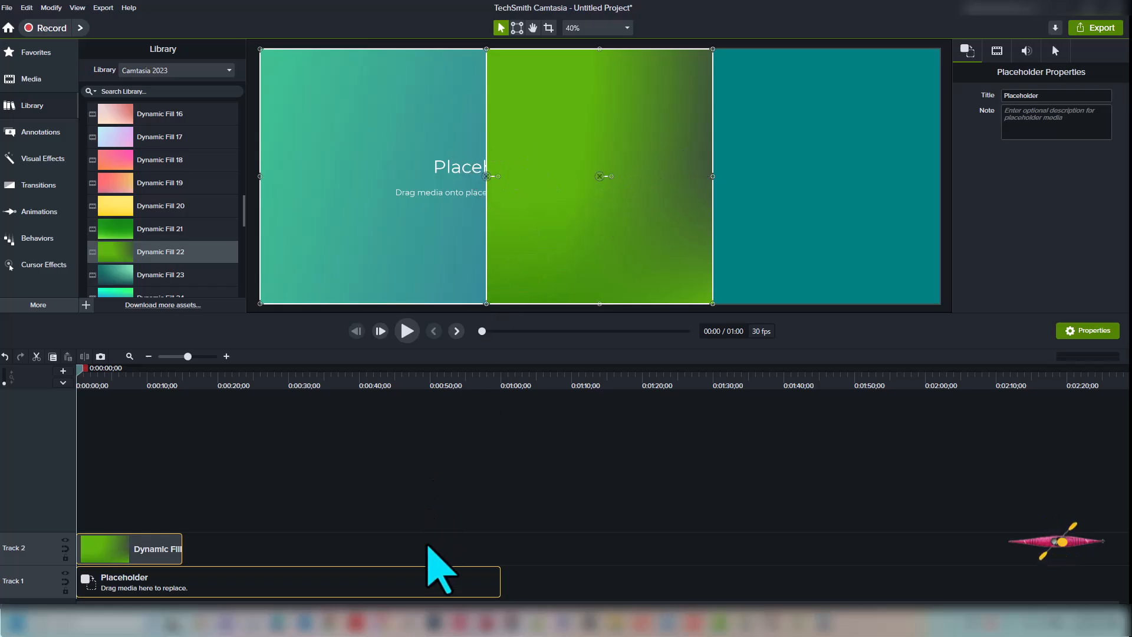
left_click(498, 522)
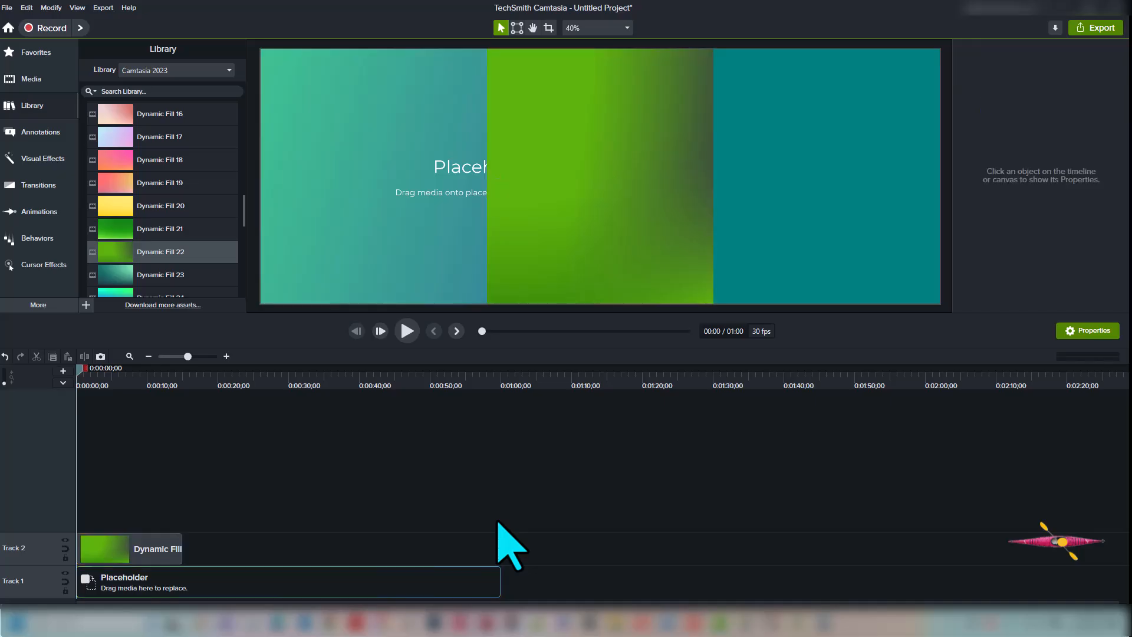
left_click(165, 551)
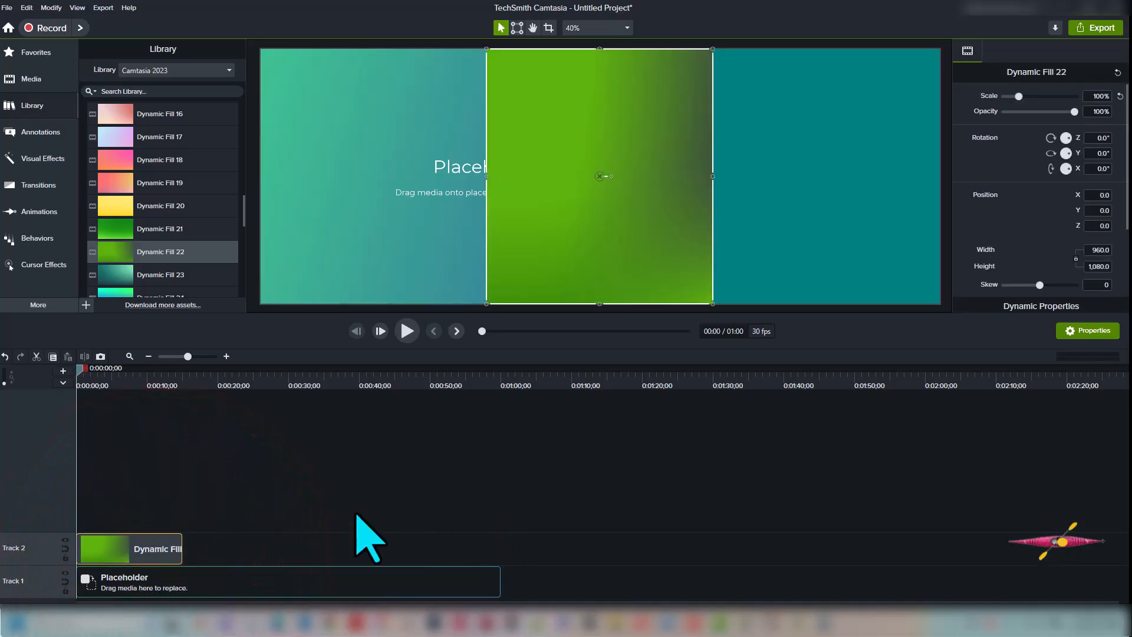
Apply a Media Matte to Dynamic Fill 22 and lengthen the fill clip to 21 seconds
key("x")
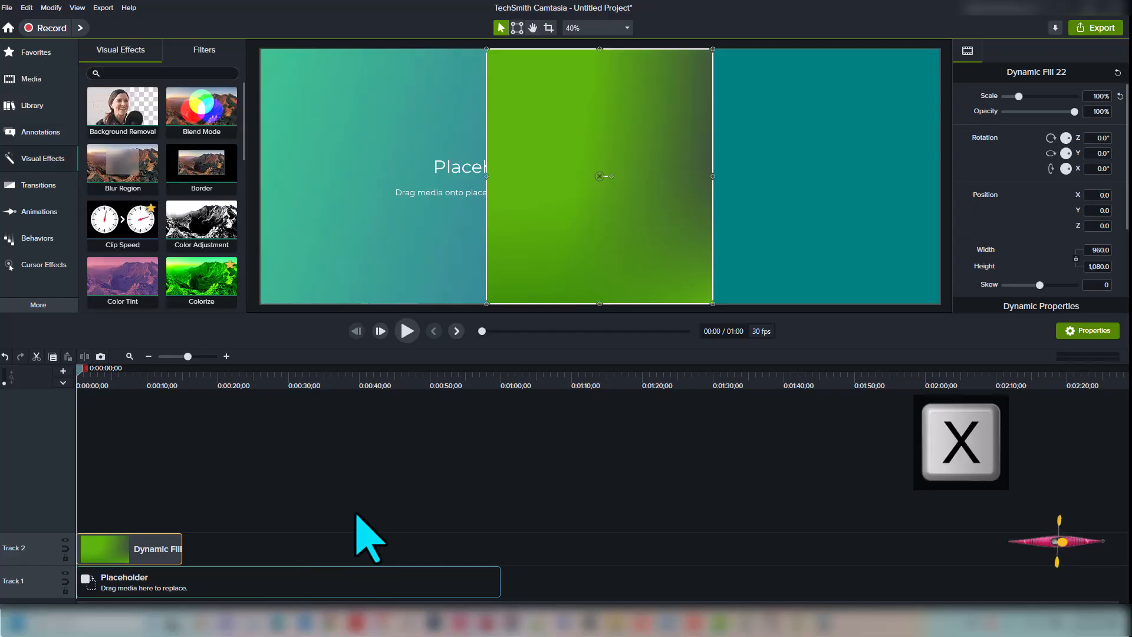
left_click_drag(242, 147, 262, 252)
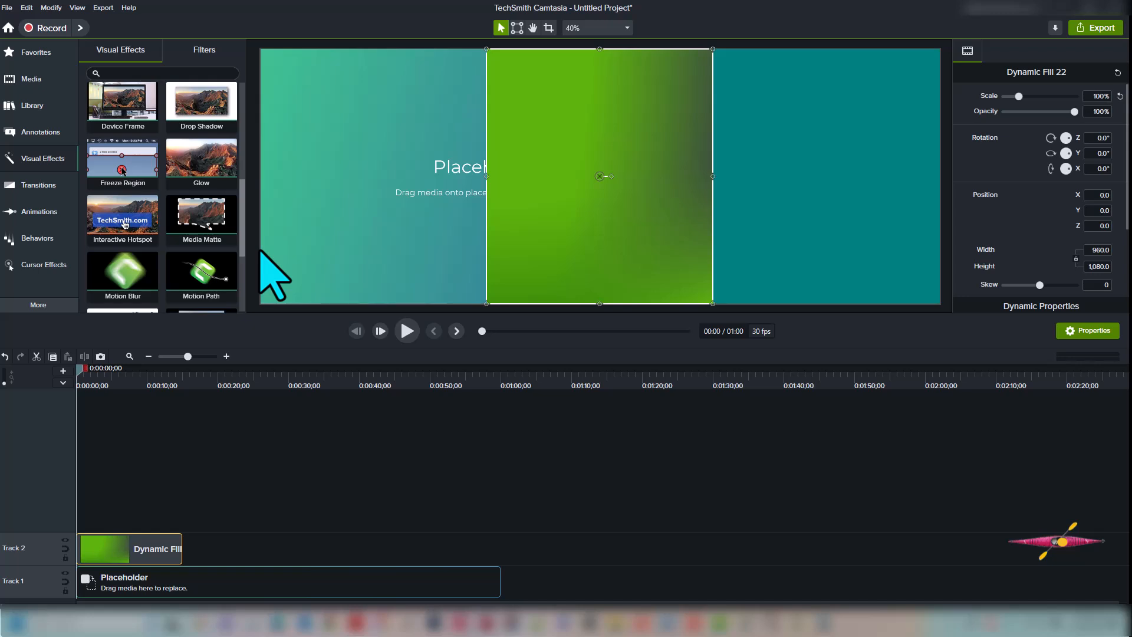
right_click(217, 230)
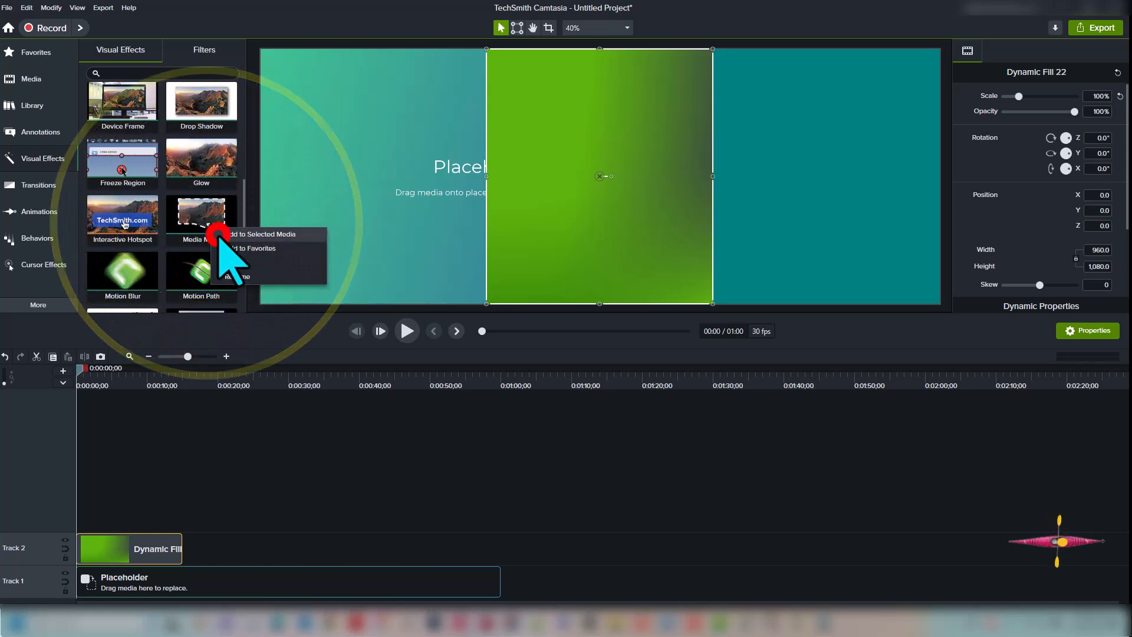
left_click(221, 234)
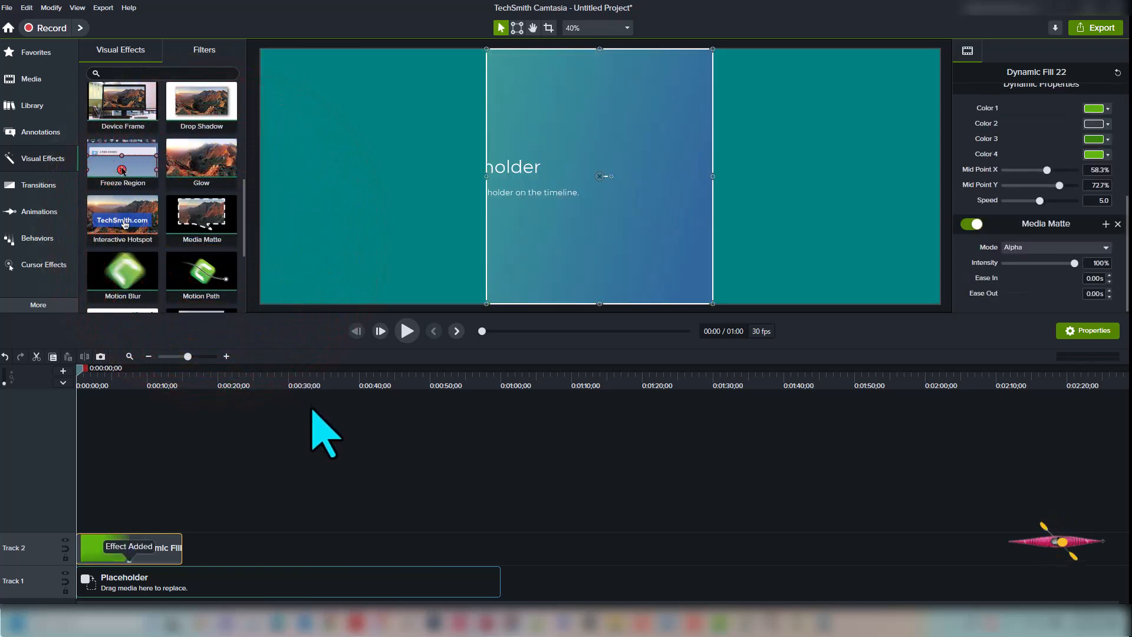
left_click_drag(181, 549, 523, 557)
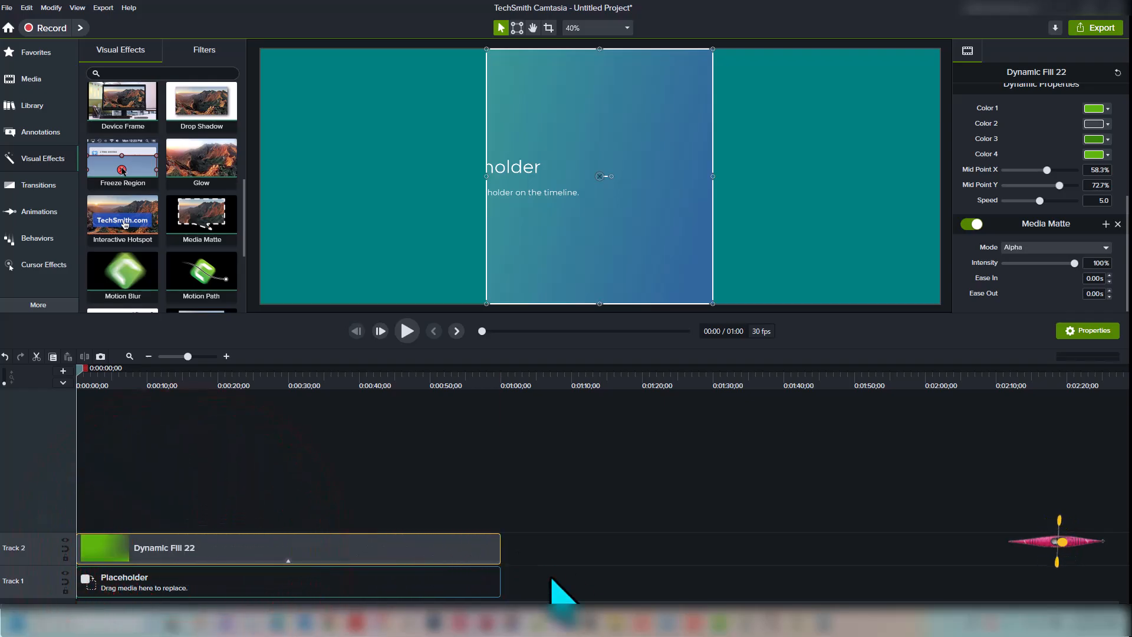
left_click(475, 554)
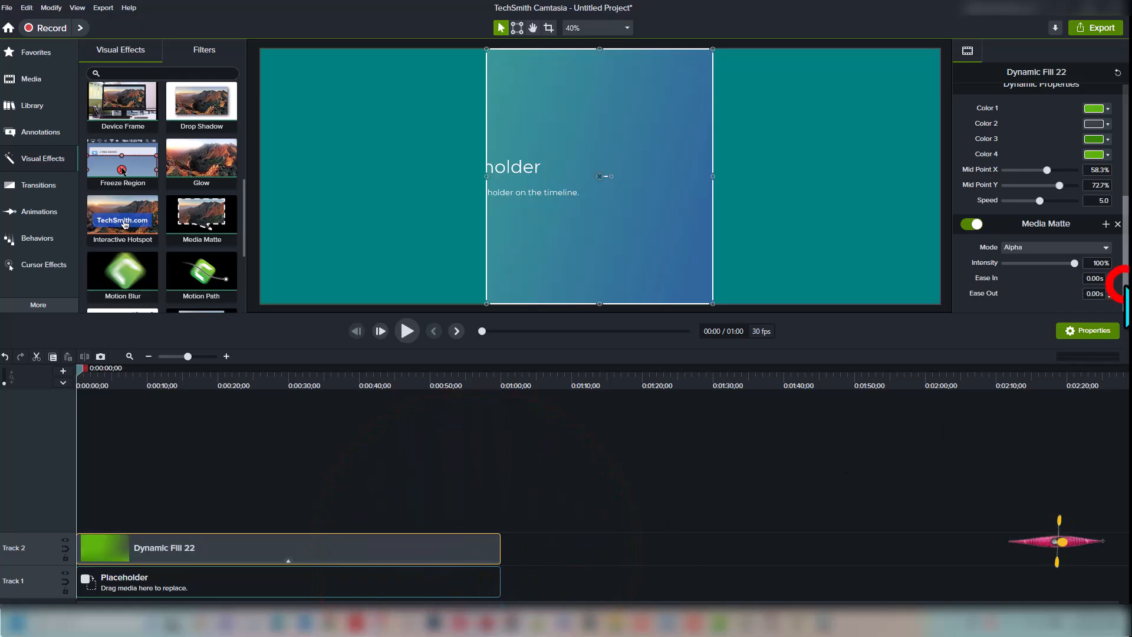
left_click_drag(1125, 284, 1127, 231)
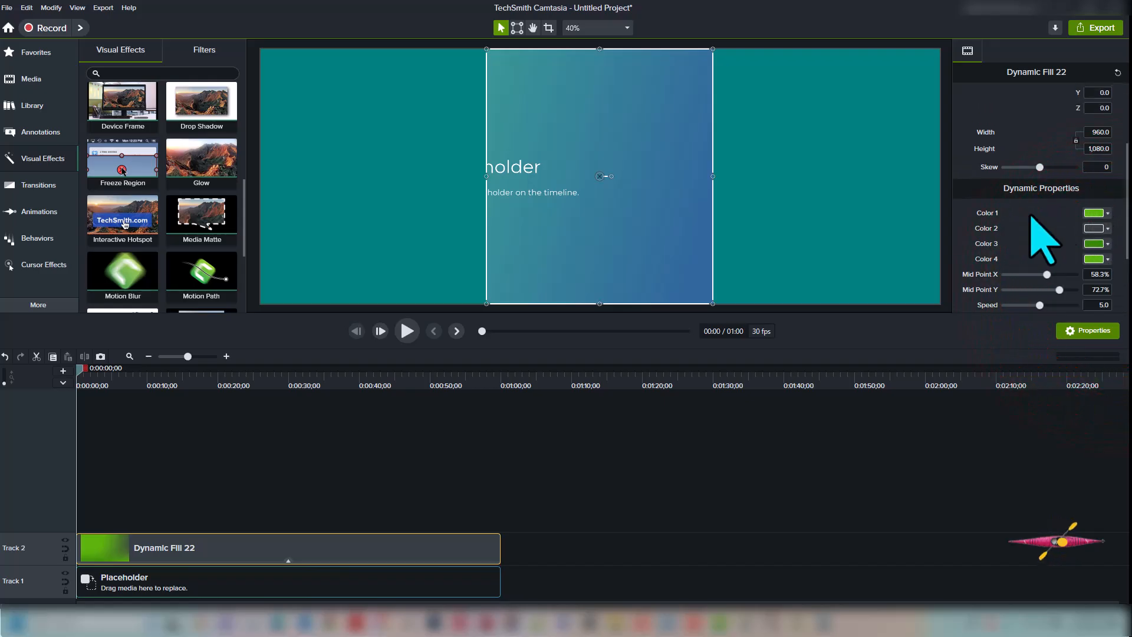
Set the fill's Colors 1–4 to black, white, black, white
left_click(1095, 212)
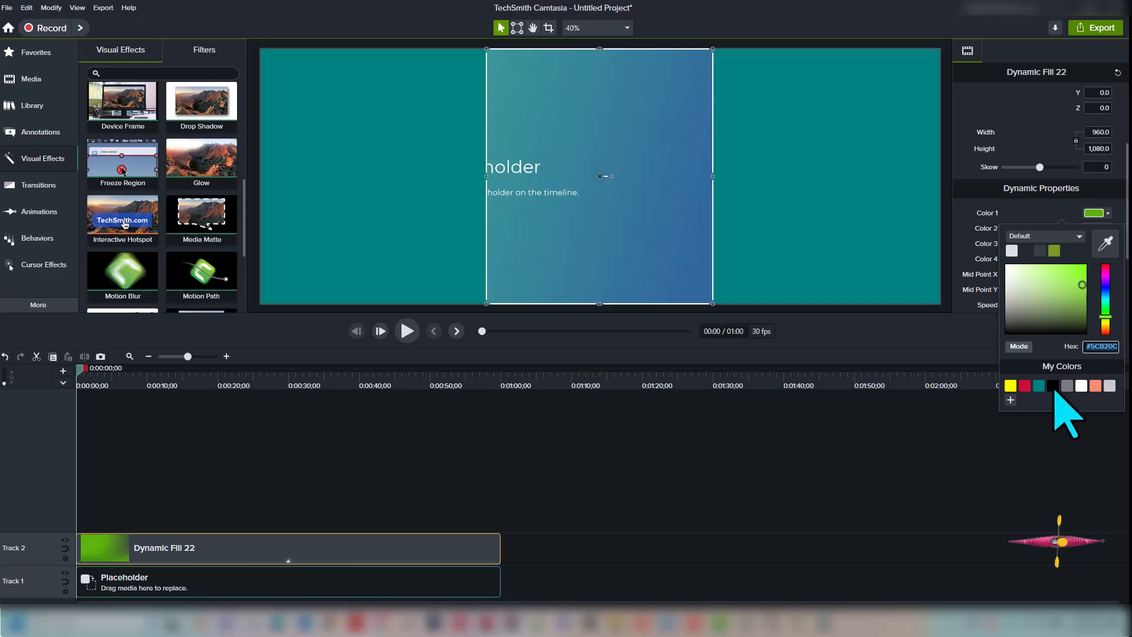
left_click(1053, 386)
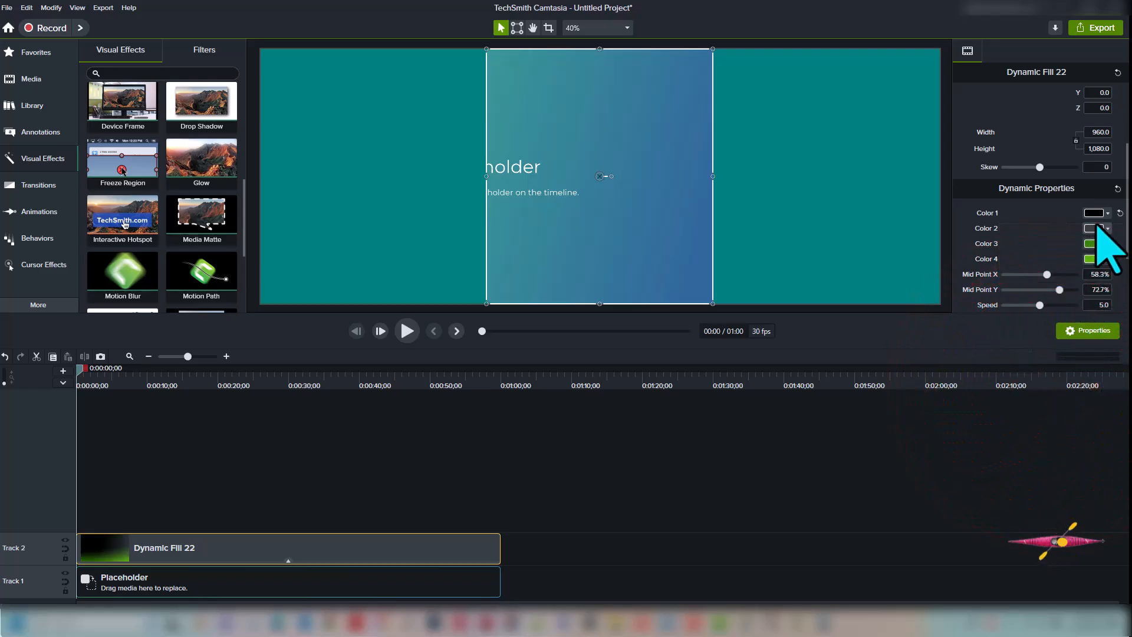
left_click(1096, 228)
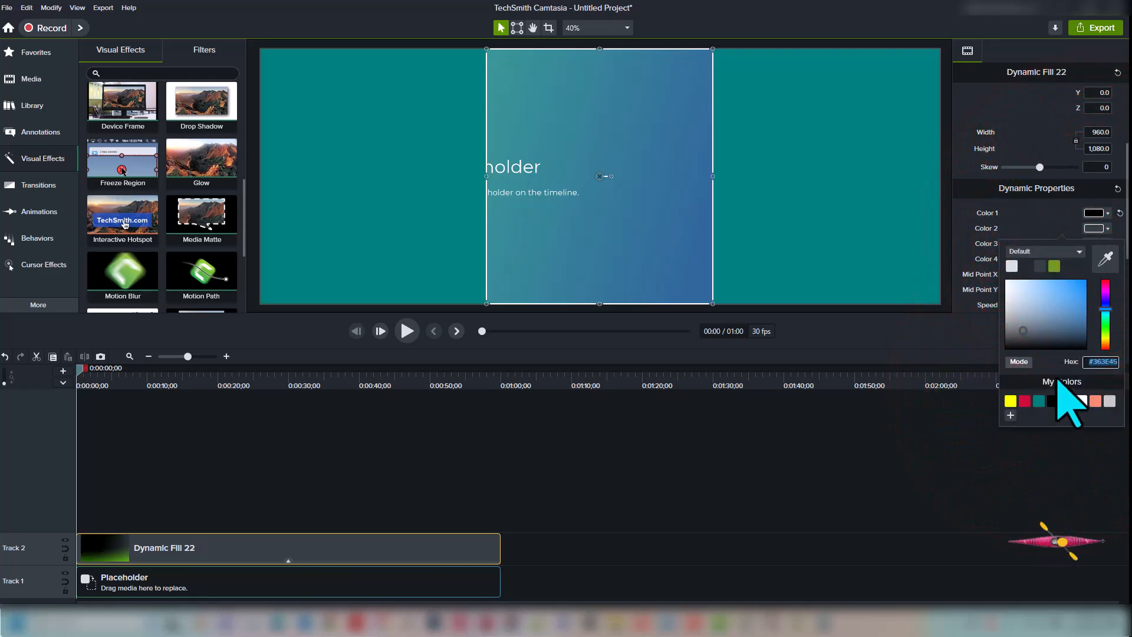
left_click(1081, 401)
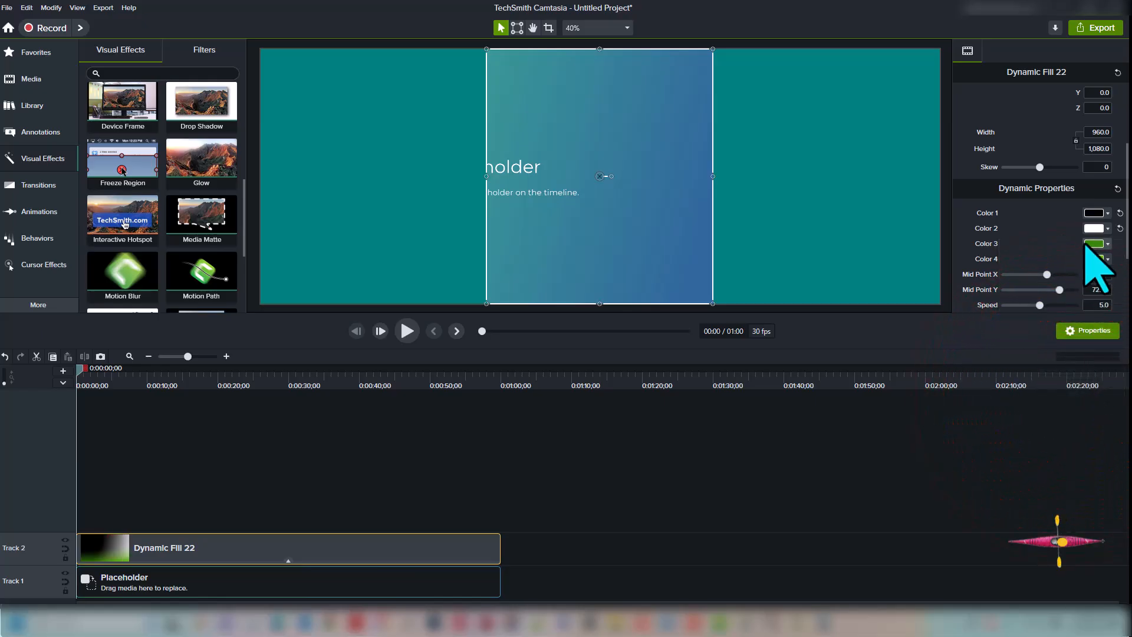
left_click(1091, 243)
left_click(1052, 413)
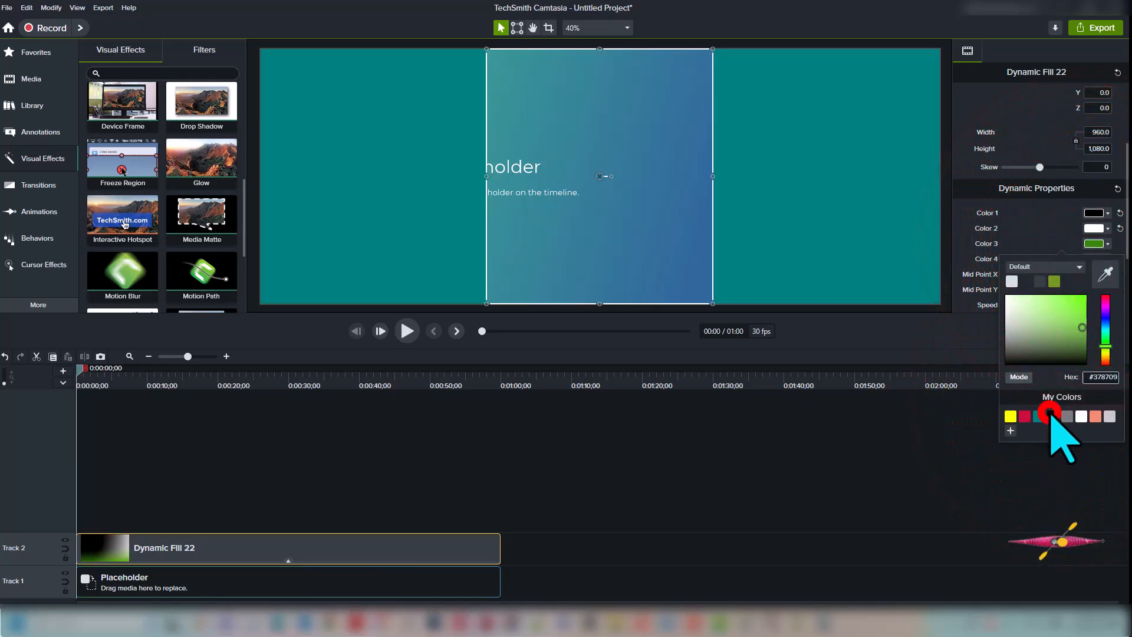
left_click(1095, 259)
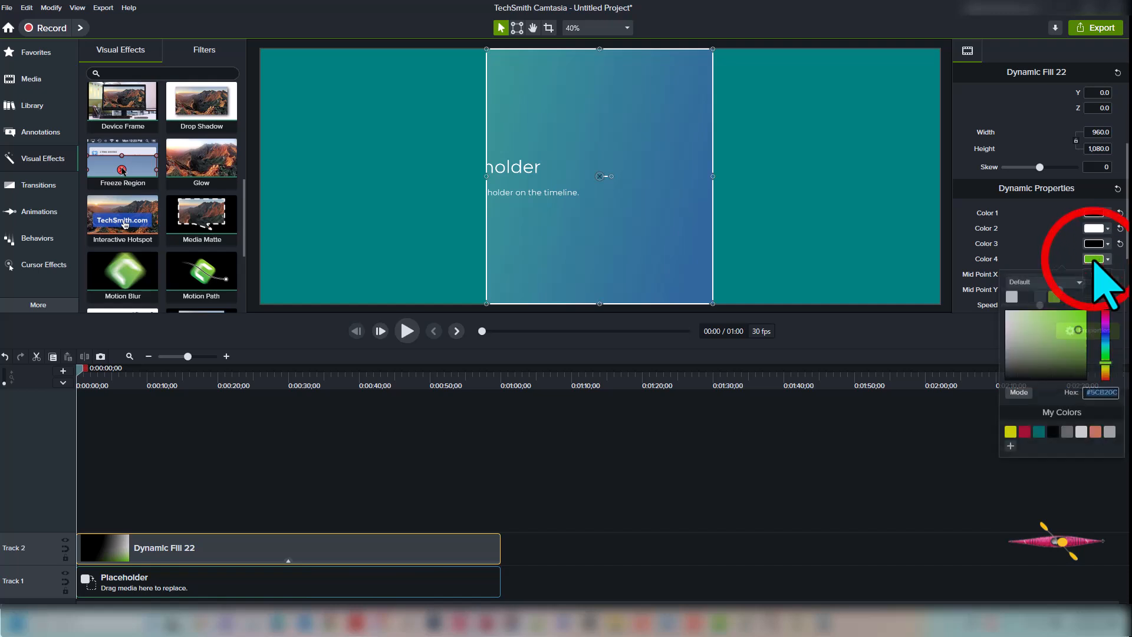
left_click(1081, 431)
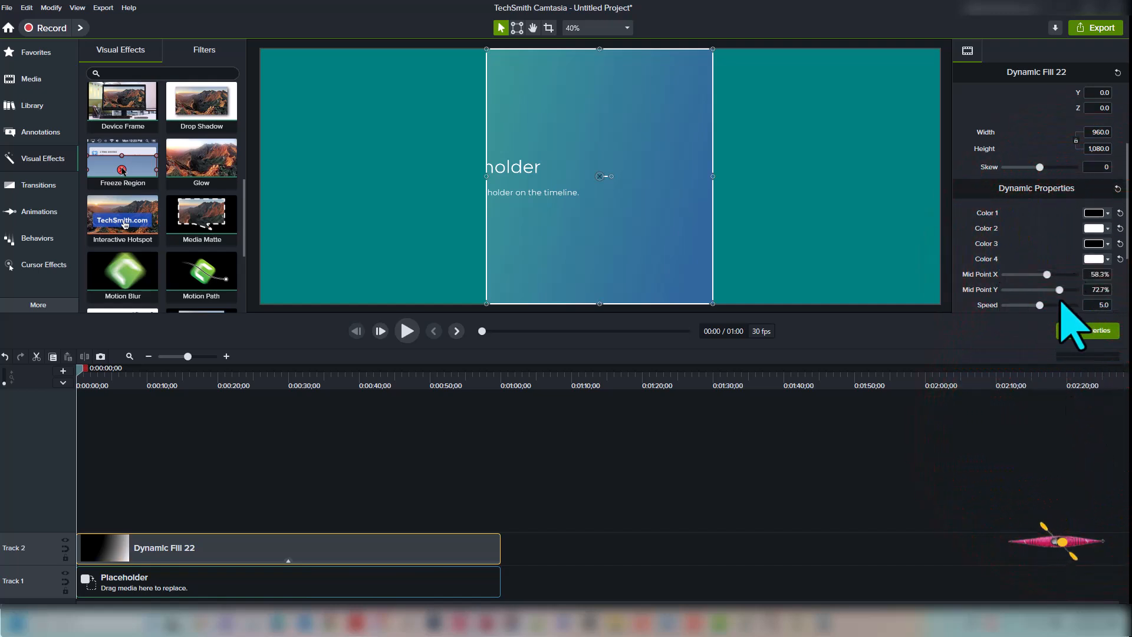
Set Mid Point X and Y to 50 and bring the gradient Speed down to 0
left_click(1095, 274)
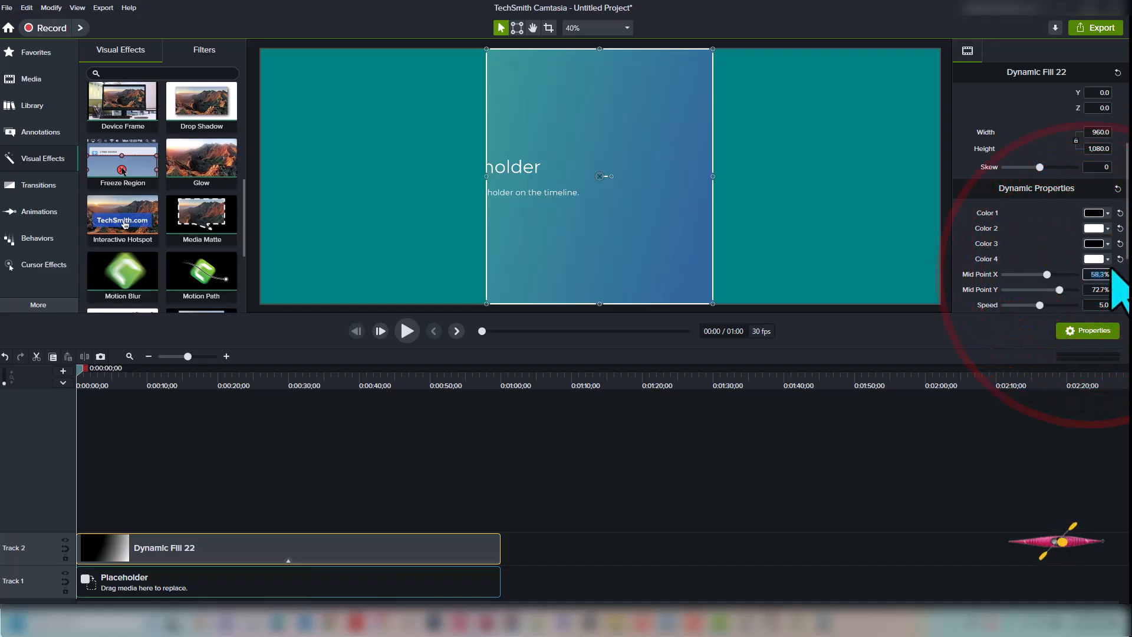
type("50")
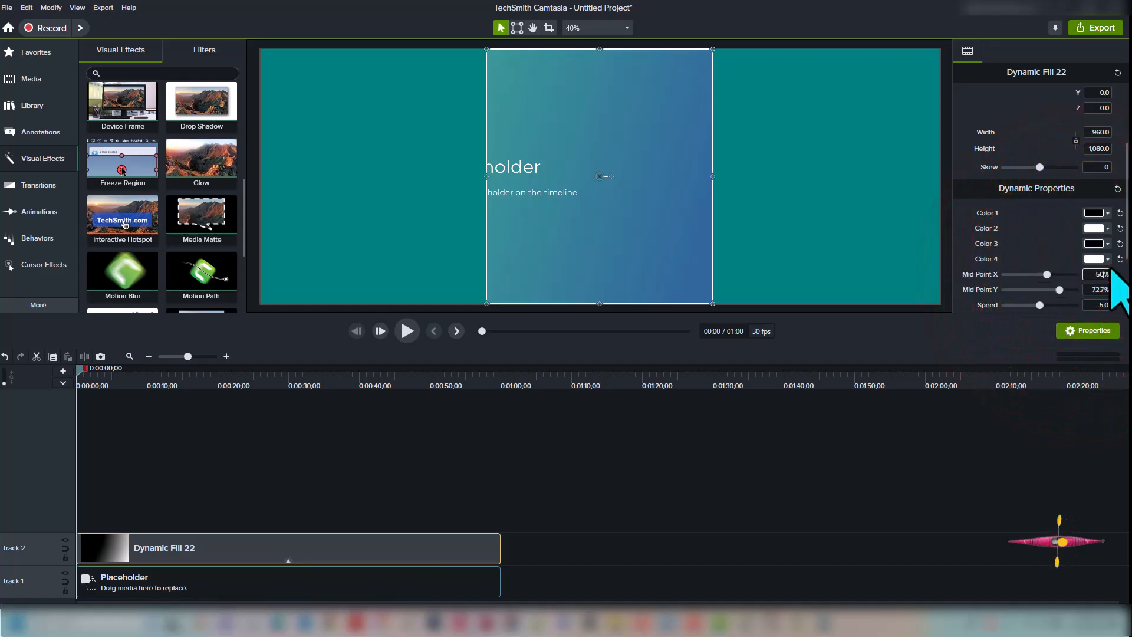
key("Tab")
type("5")
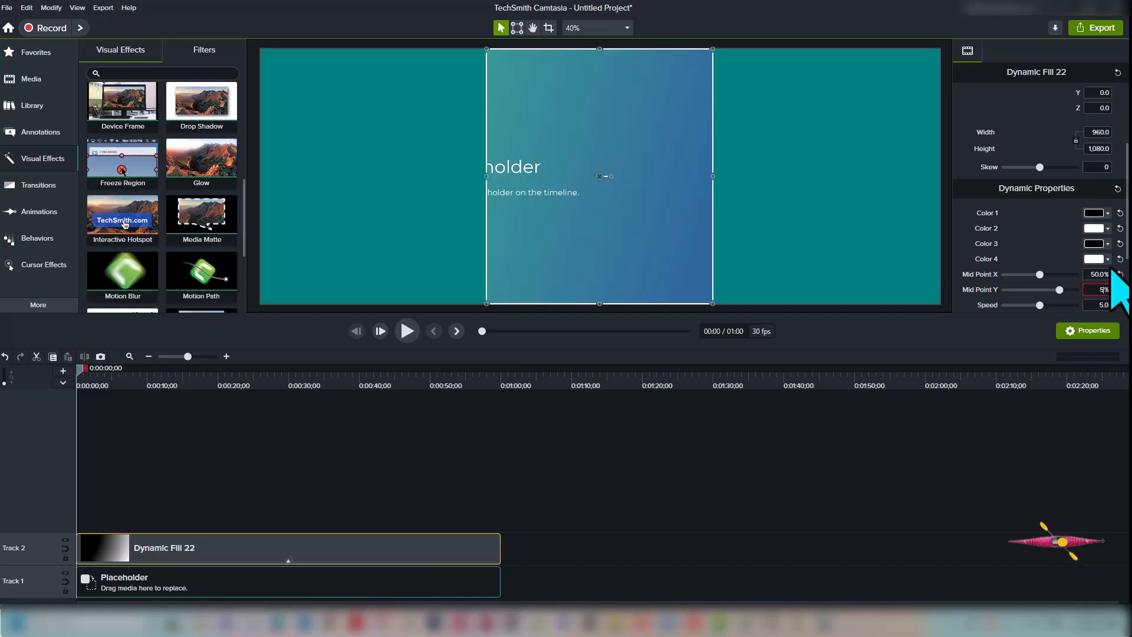
type("0")
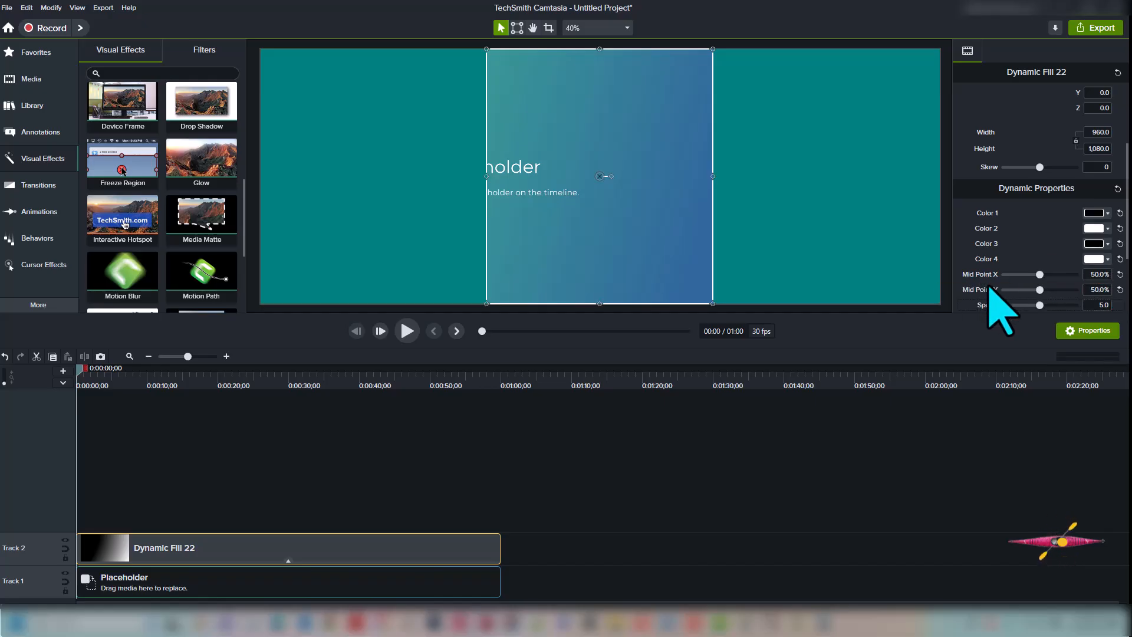
left_click(1039, 305)
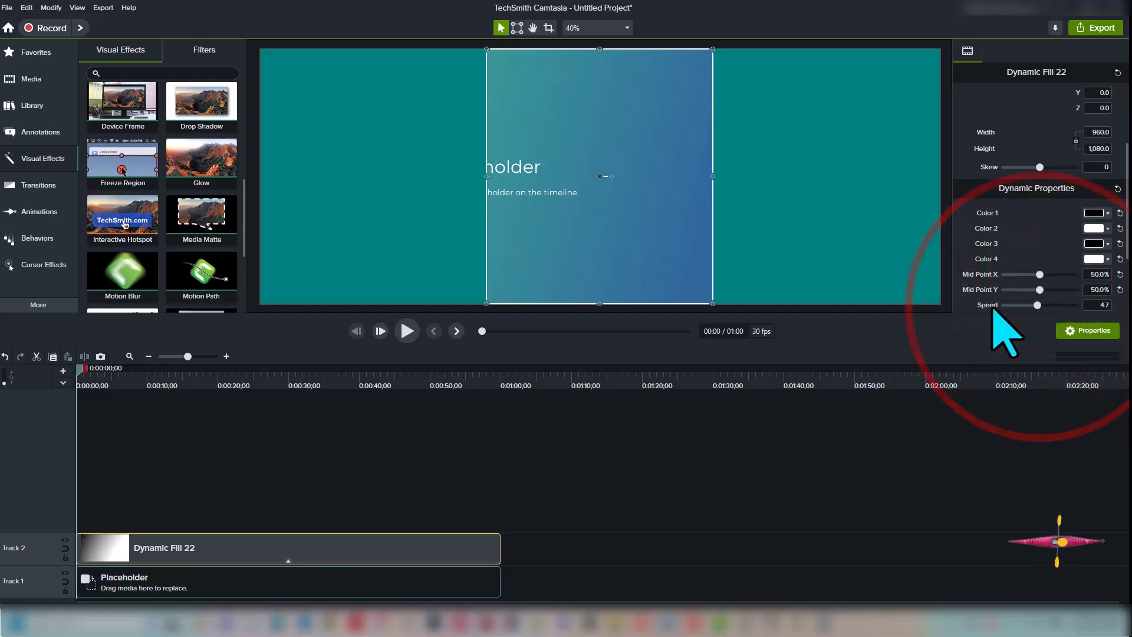
left_click(1018, 452)
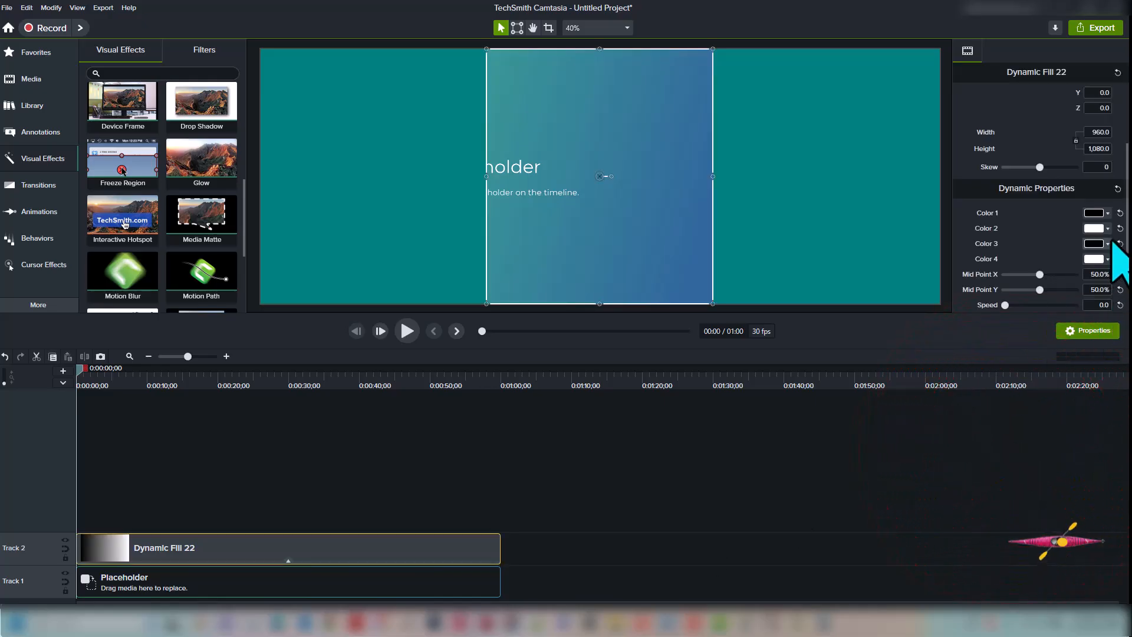
left_click_drag(1126, 261, 1125, 299)
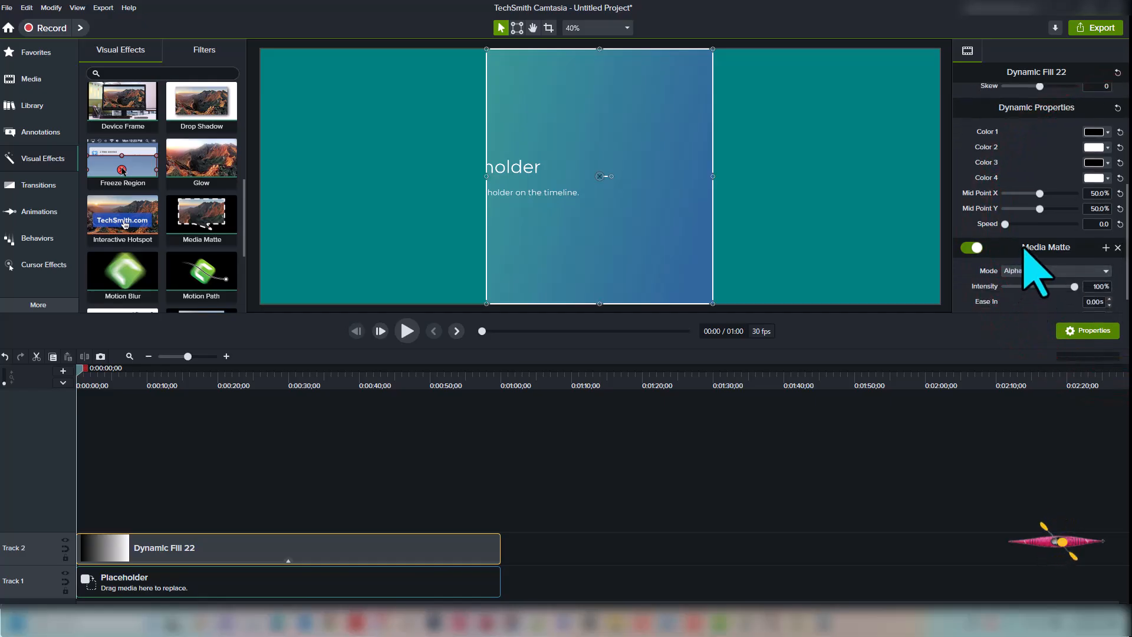
Switch the Media Matte mode on Dynamic Fill 22 to Luminosity Invert
left_click(1106, 271)
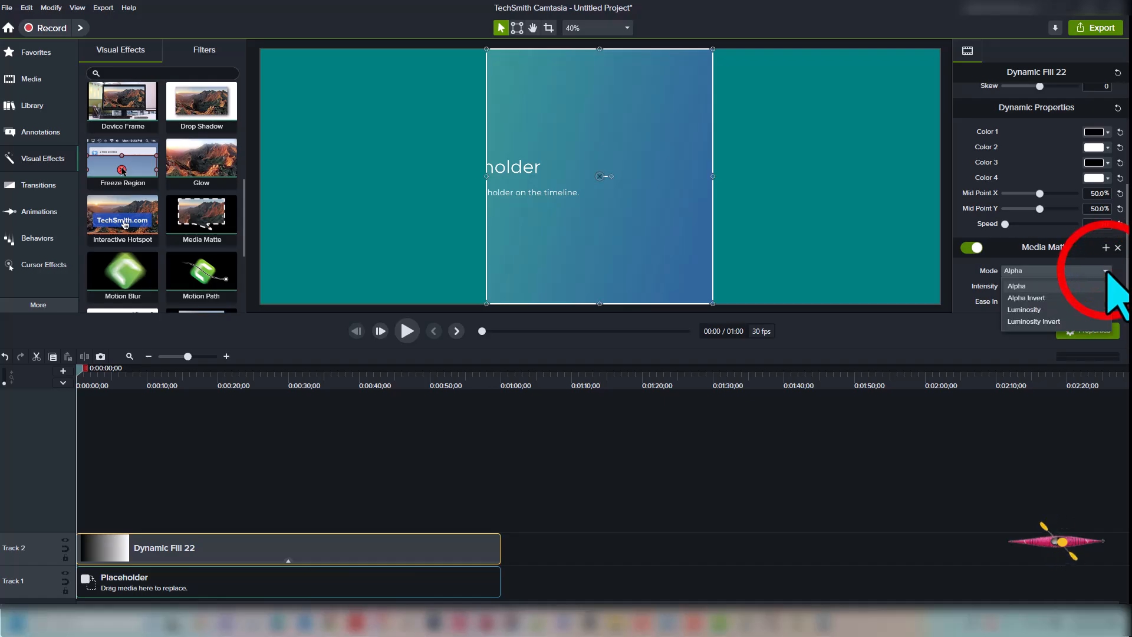
left_click(1053, 322)
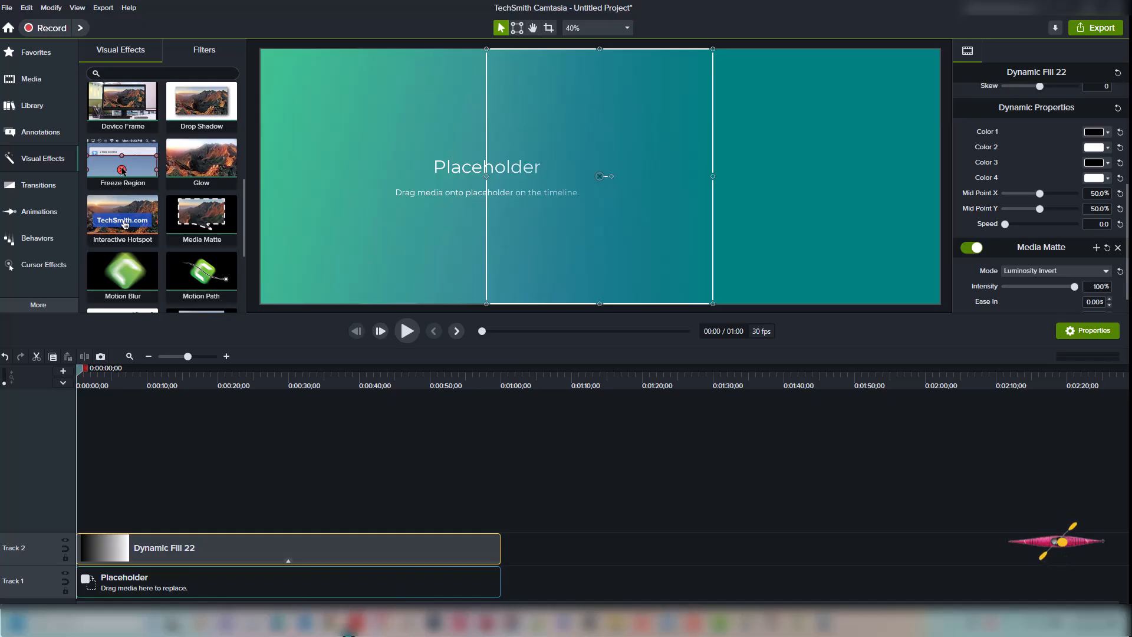
Duplicate the placeholder onto Track 3 and shift the copy to Position X 480
left_click(278, 589)
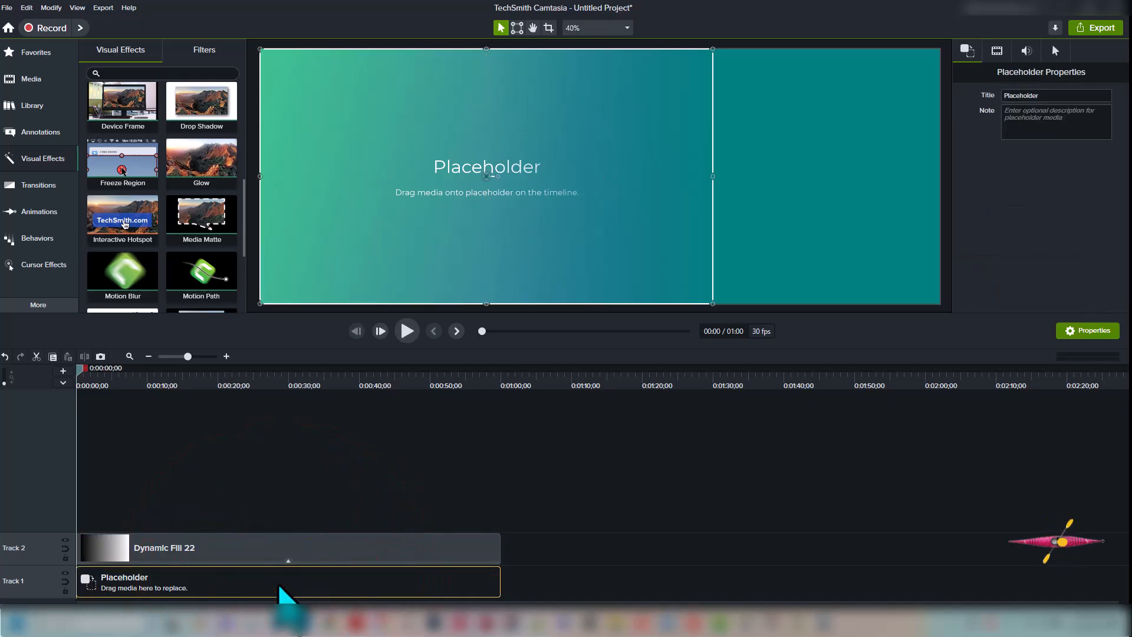
key("ctrl+c")
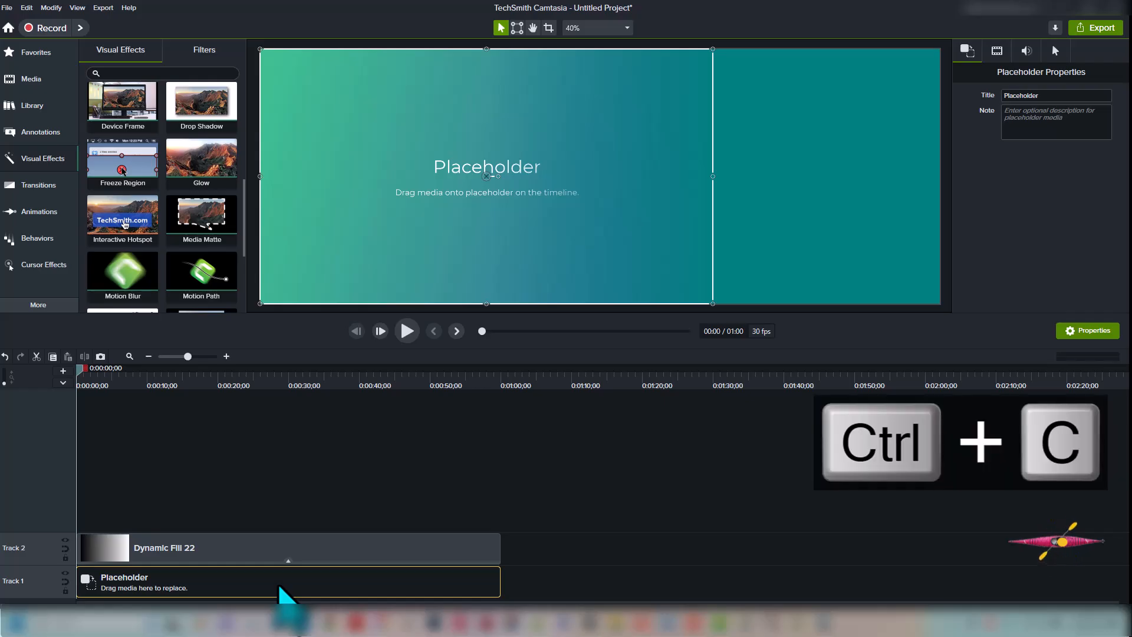
key("ctrl+v")
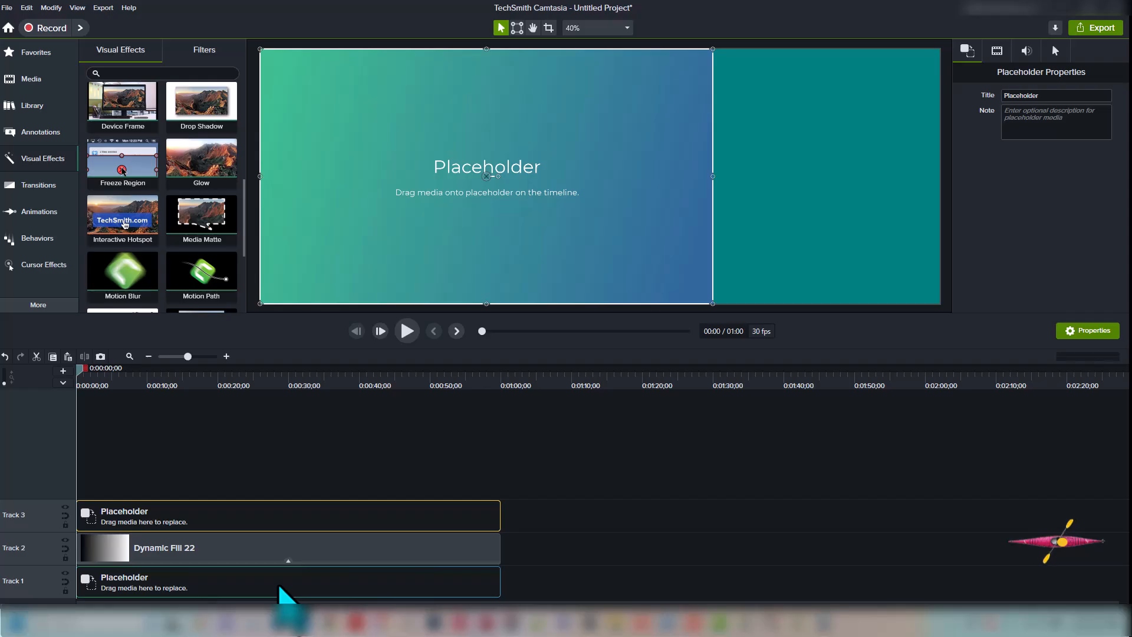
left_click(334, 522)
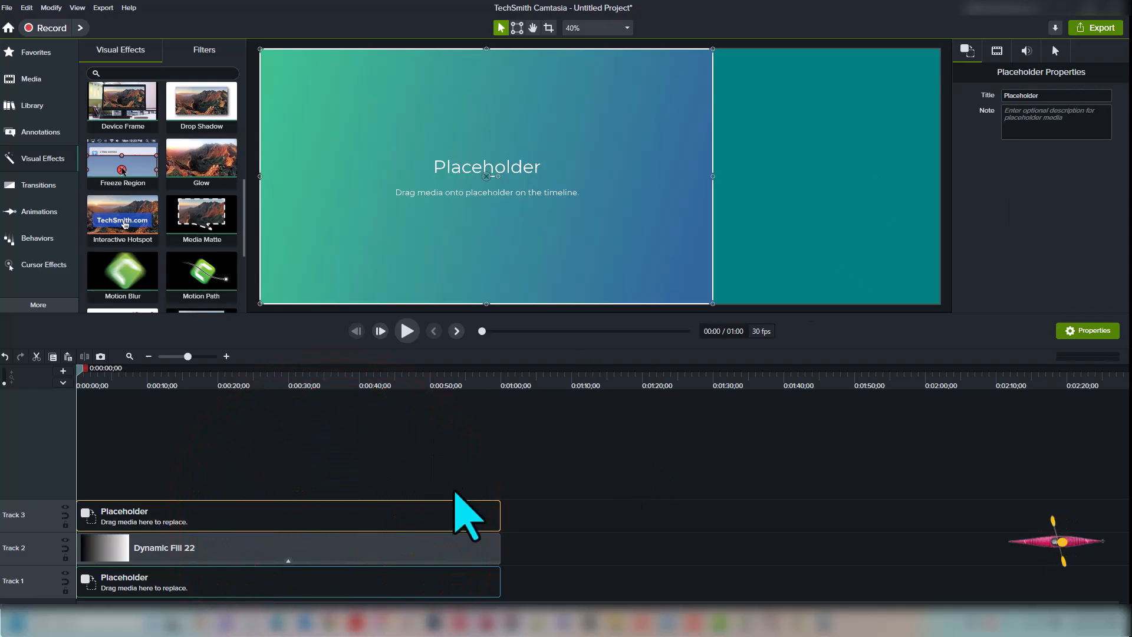
left_click(470, 508)
left_click(997, 50)
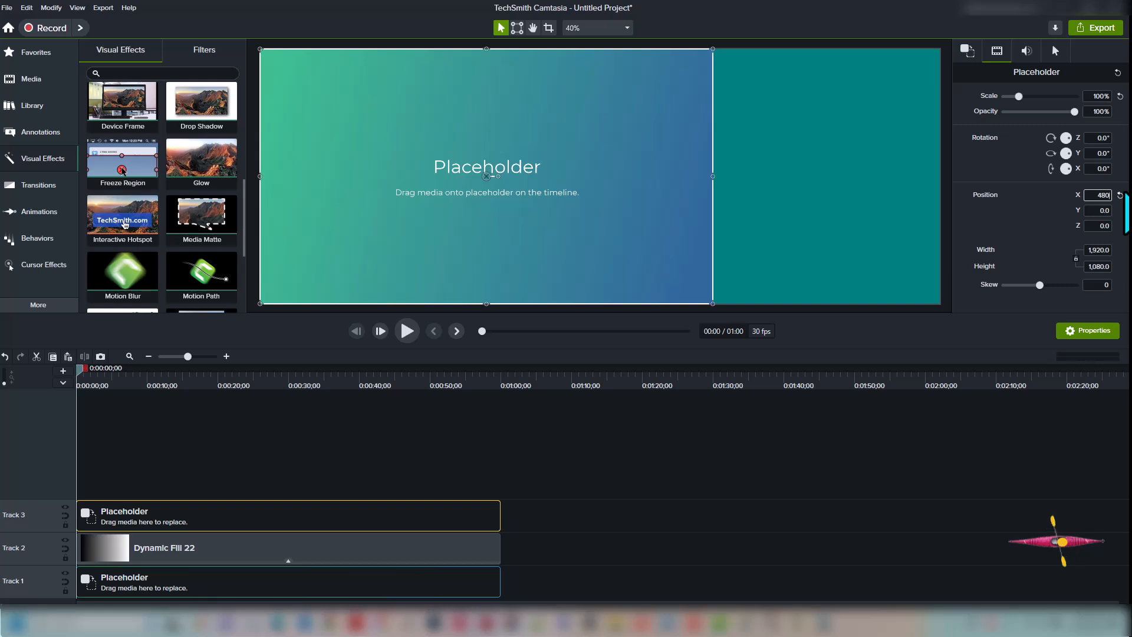
key("Tab")
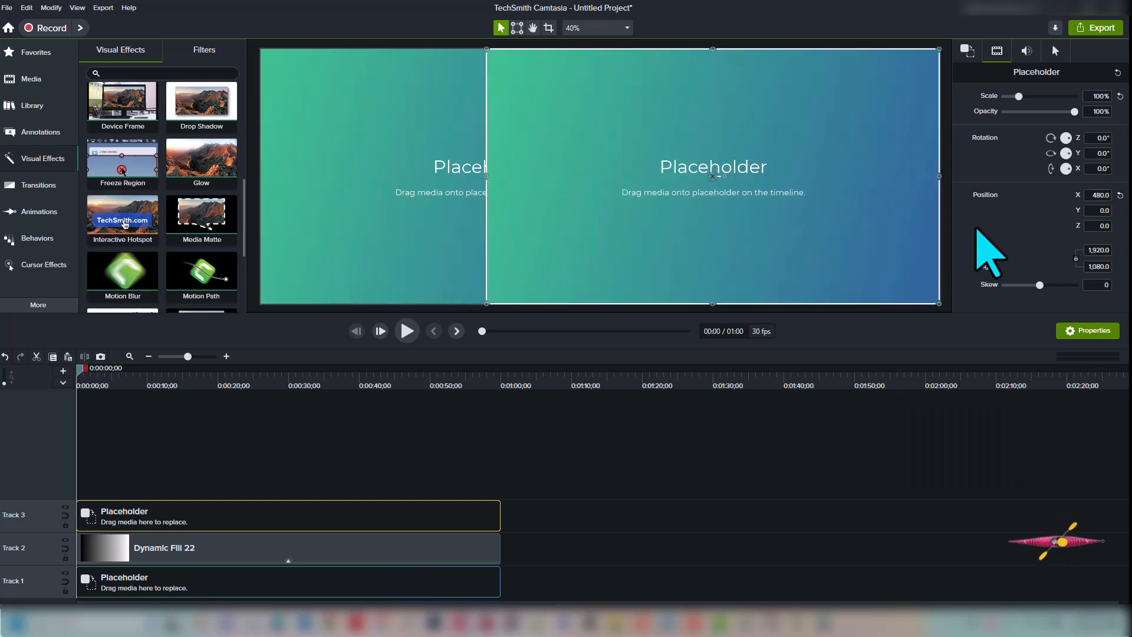
Copy Dynamic Fill 22 onto Track 4 and rotate the copy 180° on Z
left_click_drag(413, 539, 415, 539)
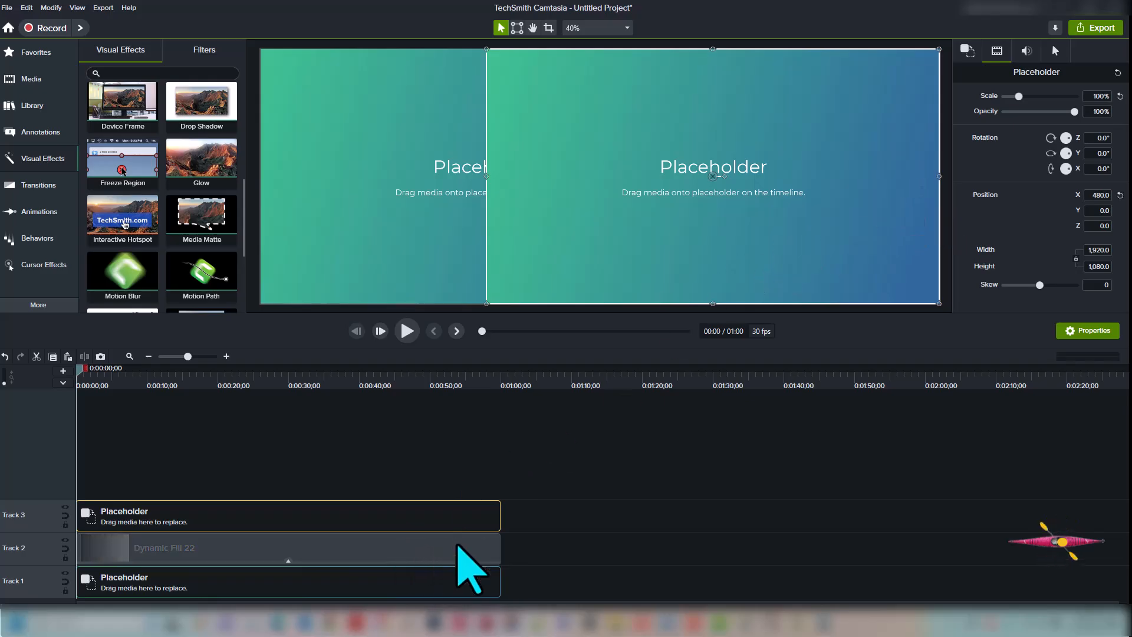
left_click(458, 547, "ctrl")
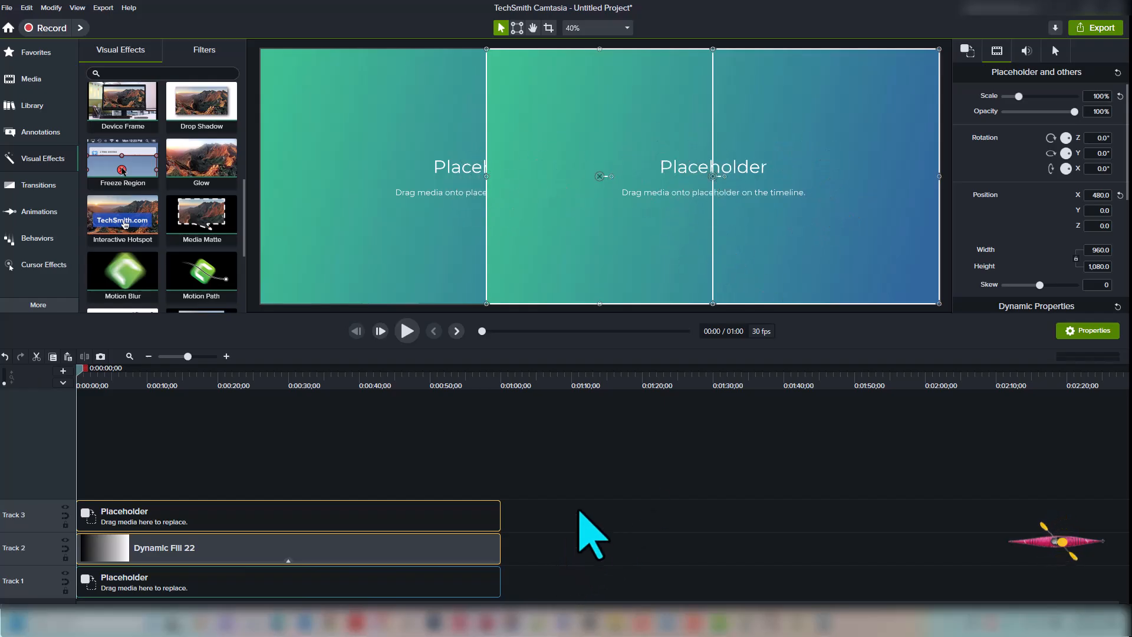
left_click(580, 512)
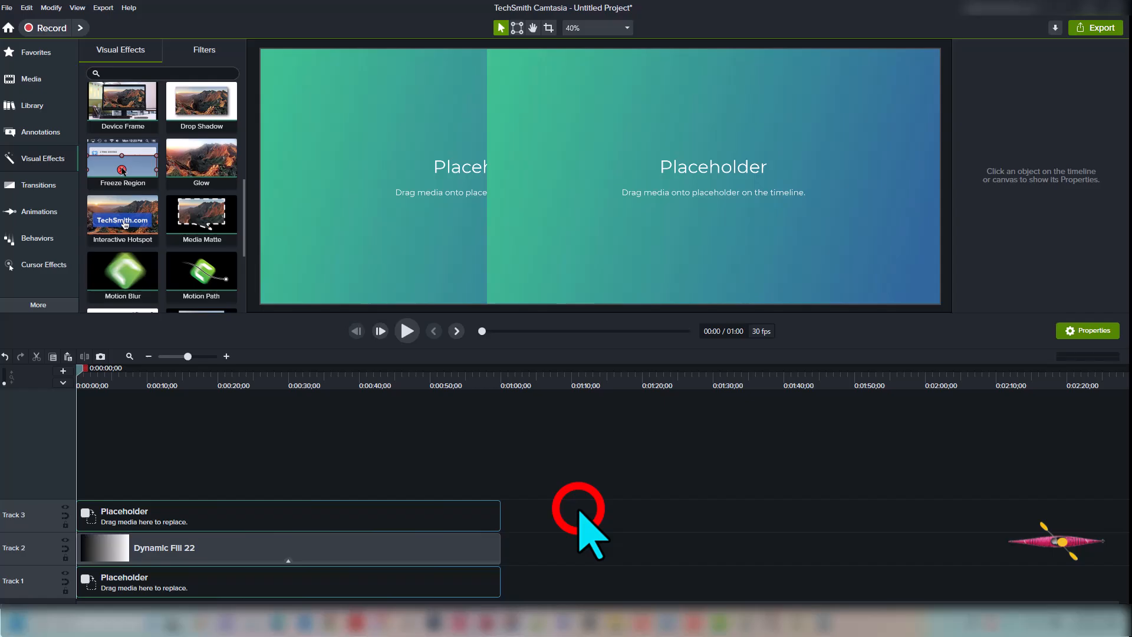
left_click(445, 551)
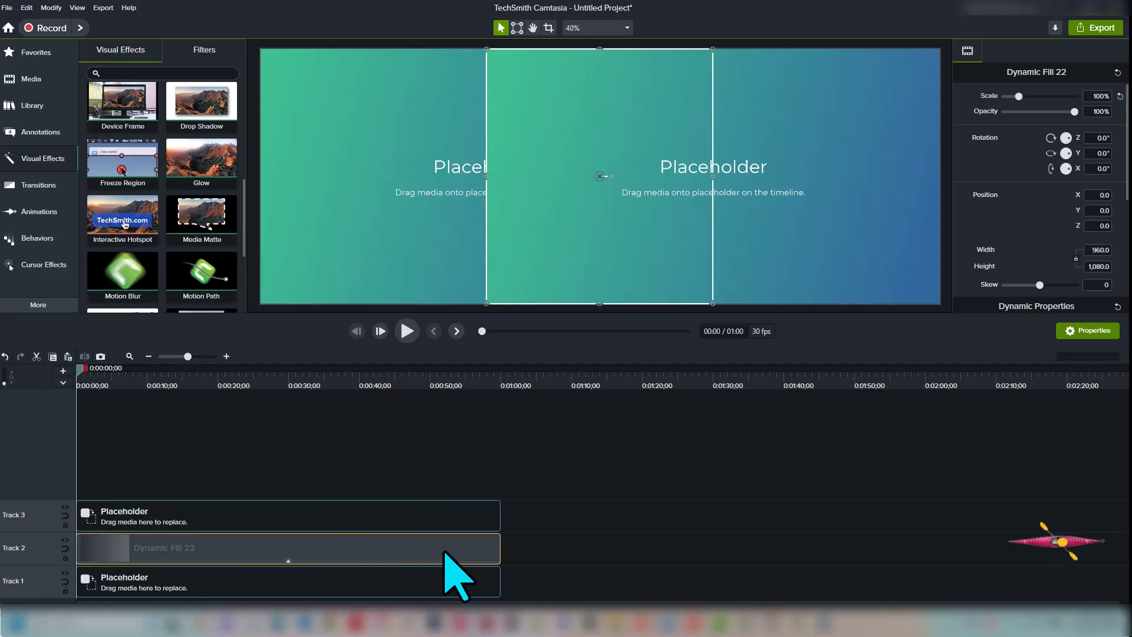
key("ctrl+c")
key("ctrl+v")
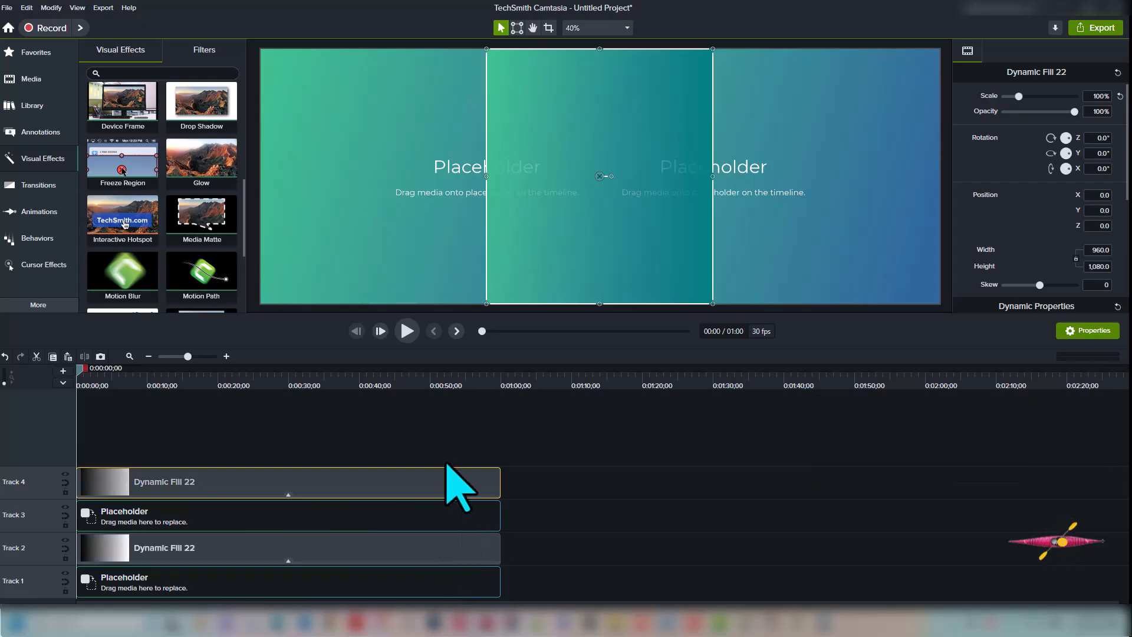
left_click(1090, 138)
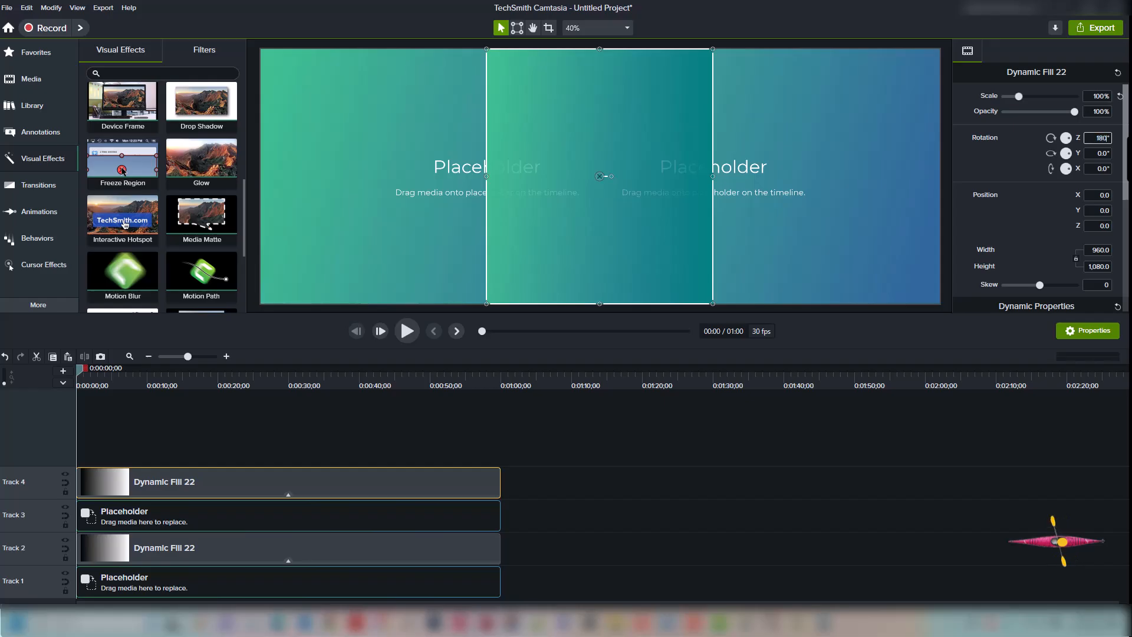
type("180")
key("Tab")
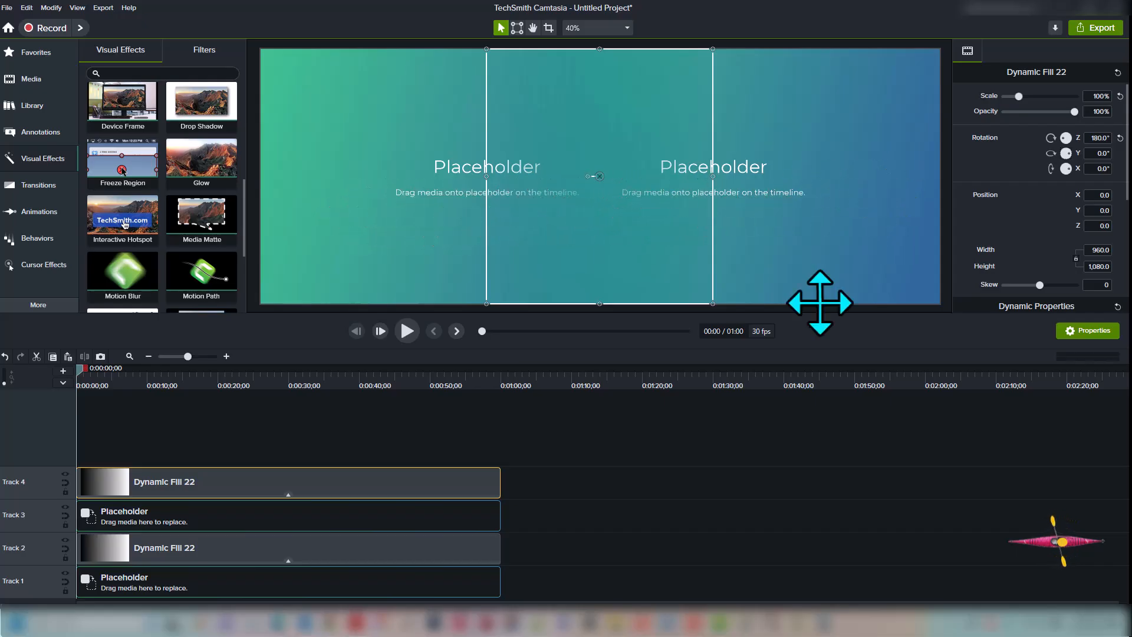
Import the B25.mp4 and B17.mp4 airplane videos into the Media Bin
left_click(706, 572)
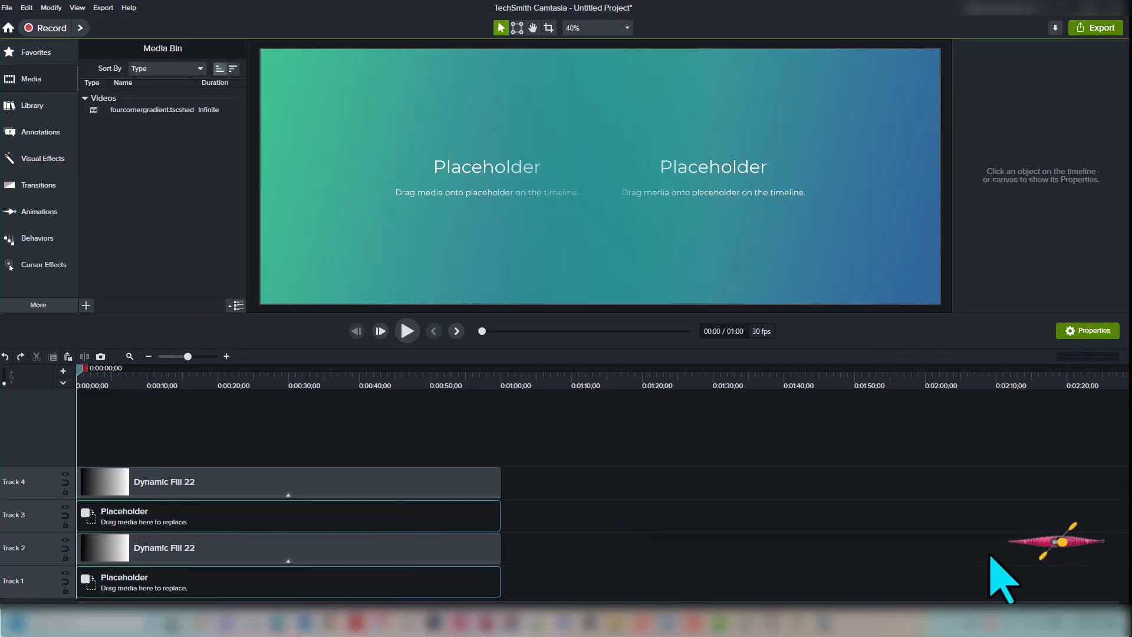
key("ctrl+i")
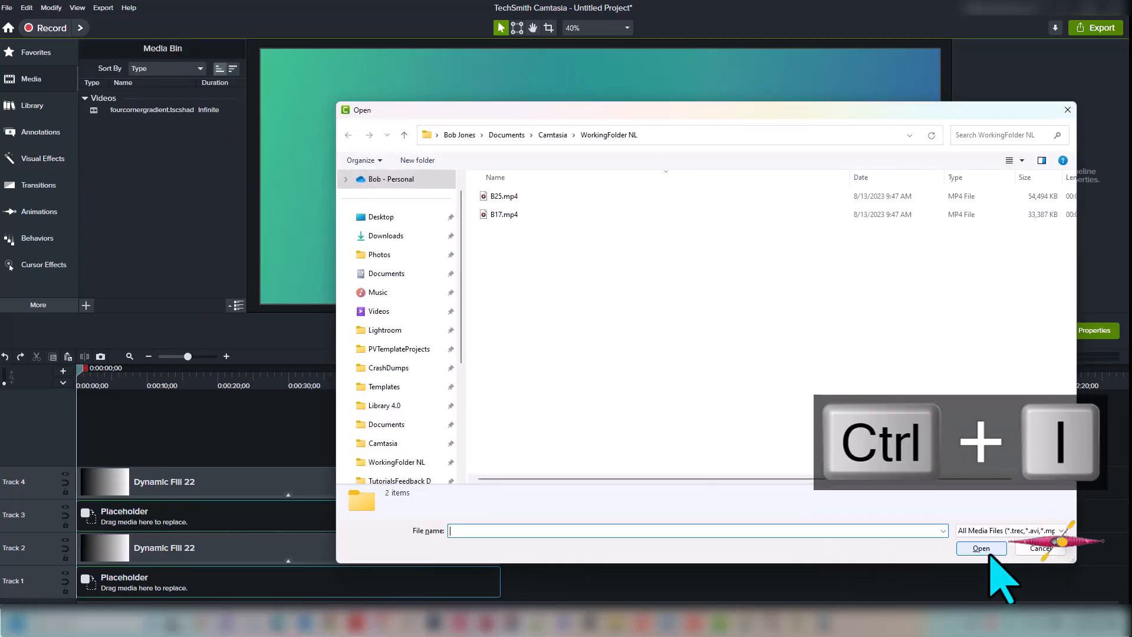
left_click(596, 298)
left_click(511, 197)
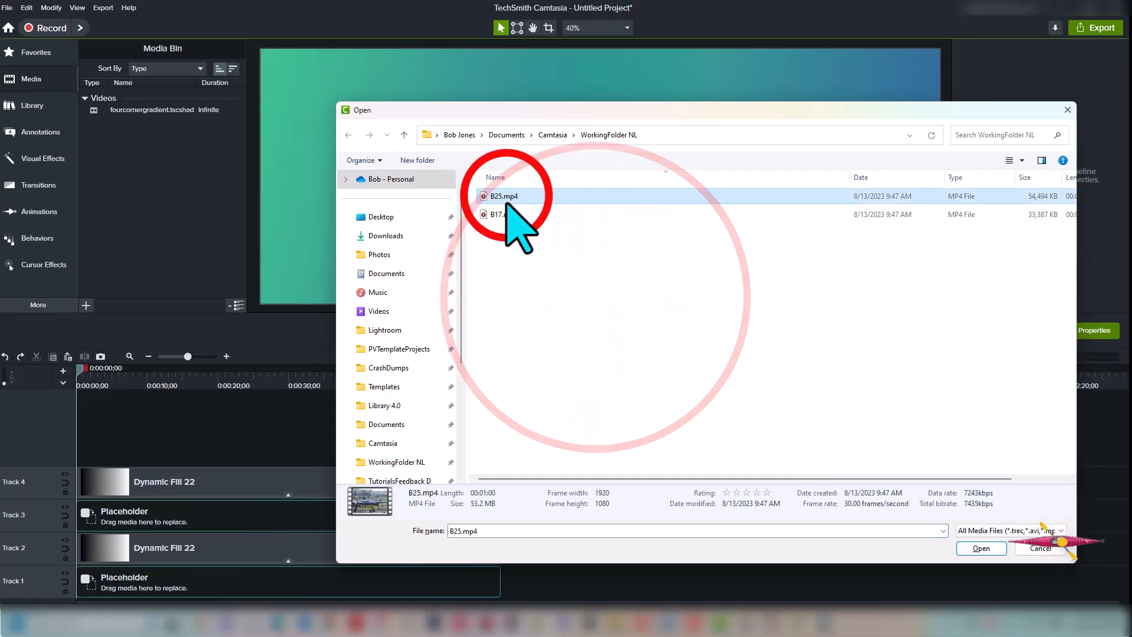
left_click(508, 214, "shift")
left_click(981, 547)
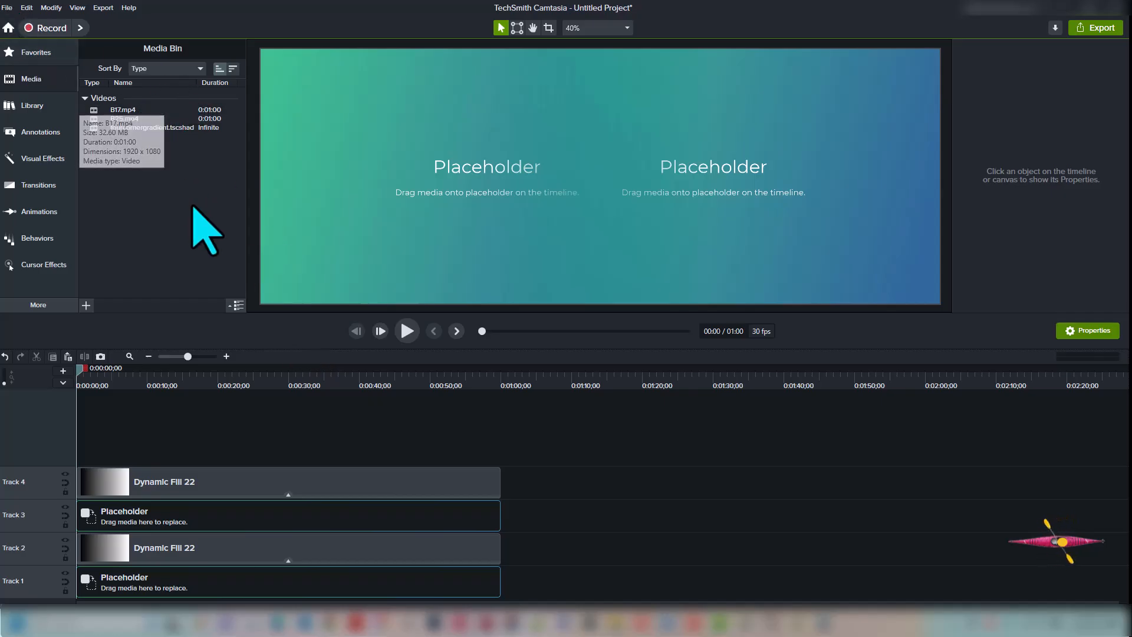
left_click(235, 587)
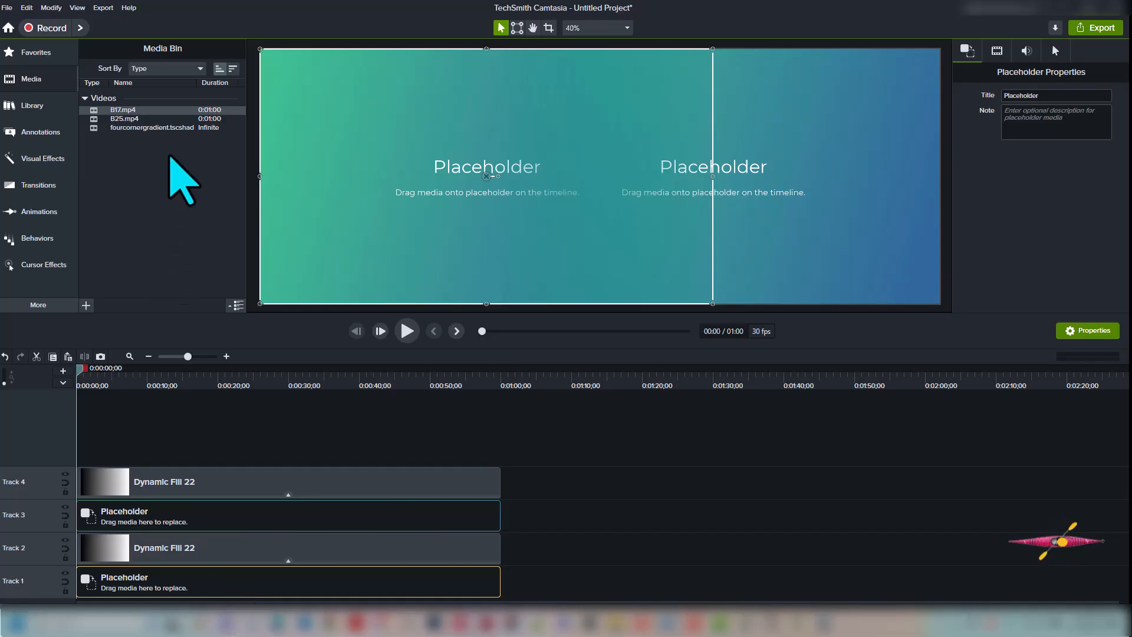
Ripple-replace the Track 1 placeholder clip with the B17.mp4 video
left_click(165, 111)
right_click(165, 110)
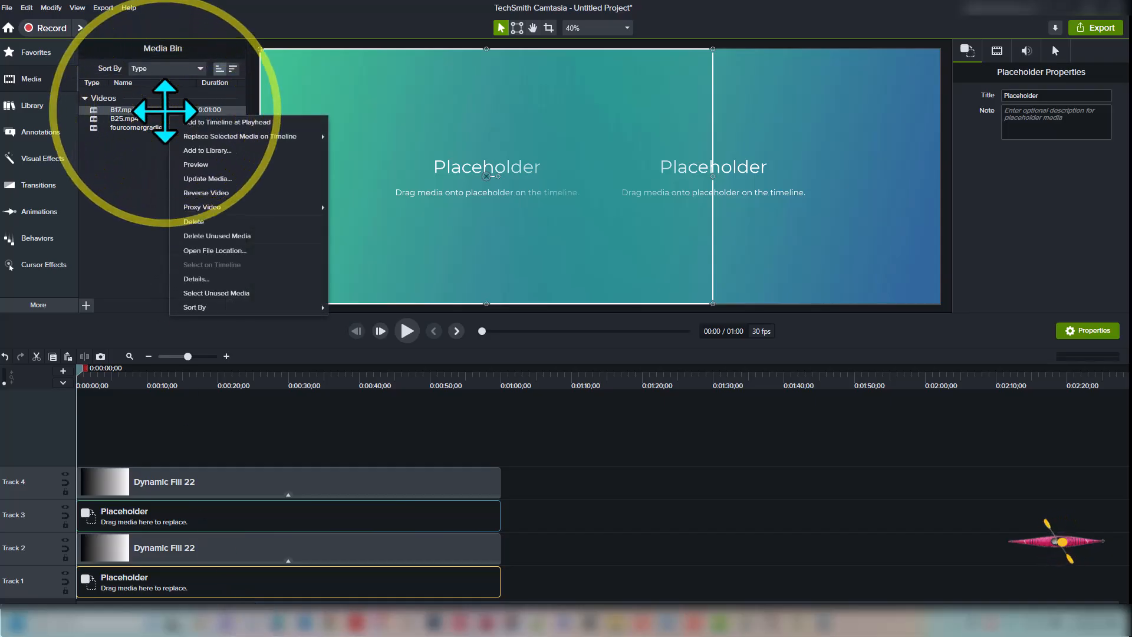
mouse_move(194, 136)
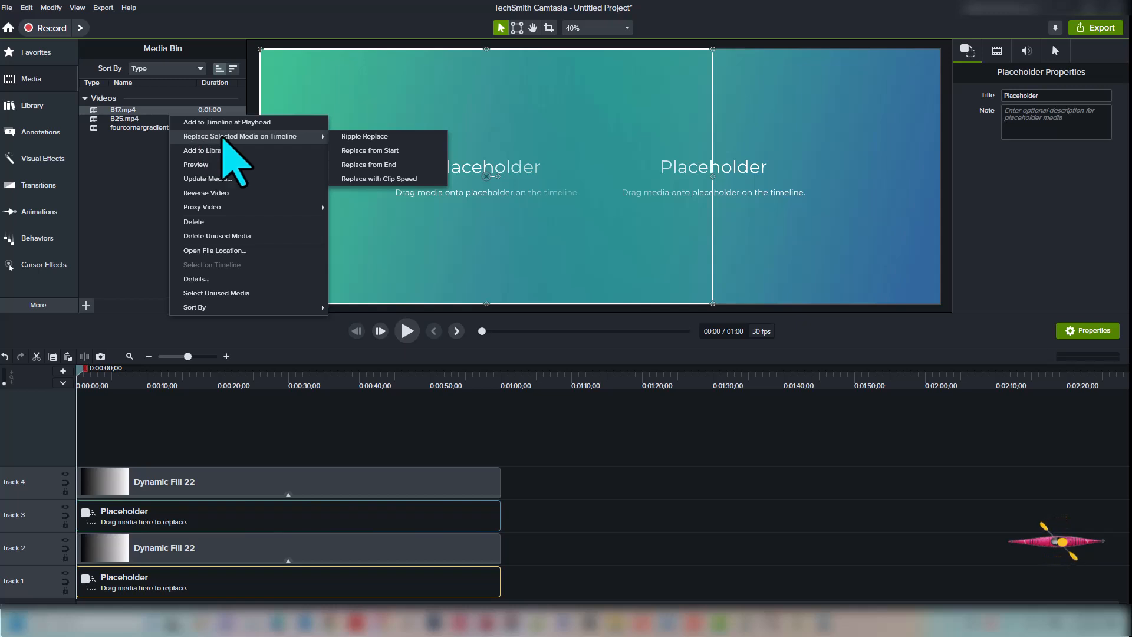
left_click(386, 137)
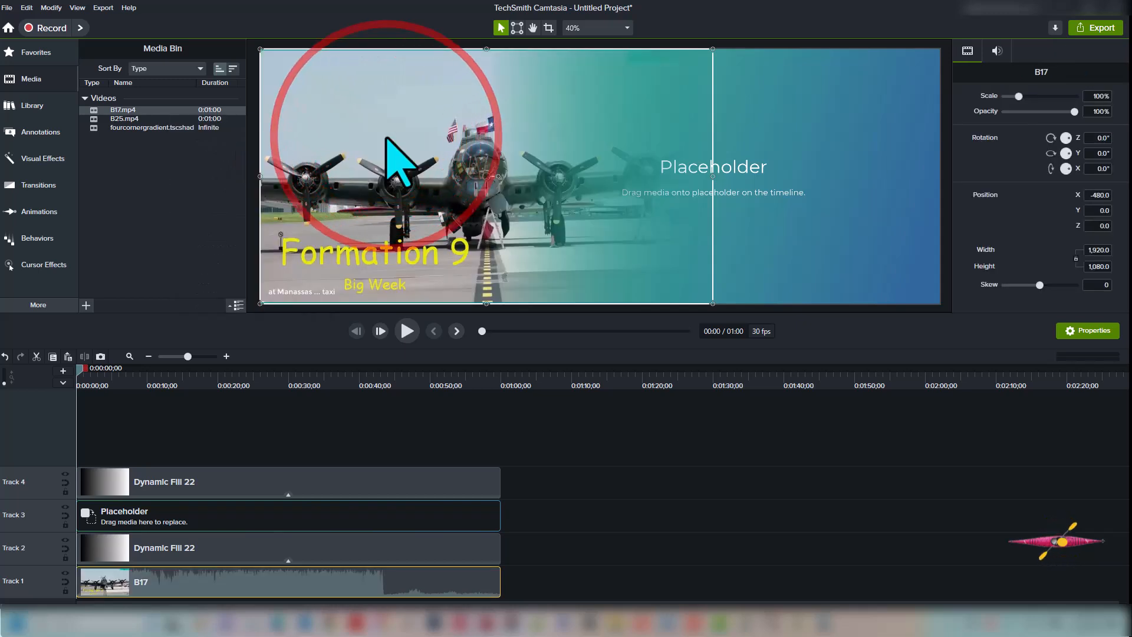
Ripple-replace the Track 3 placeholder clip with the B25.mp4 video
left_click(245, 515)
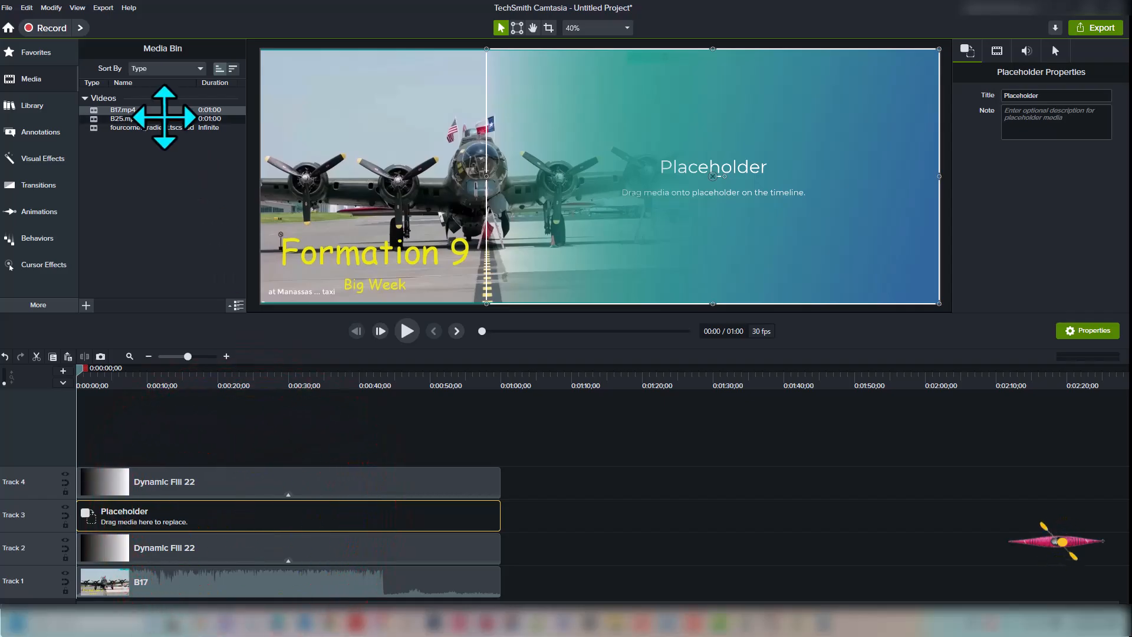
right_click(162, 120)
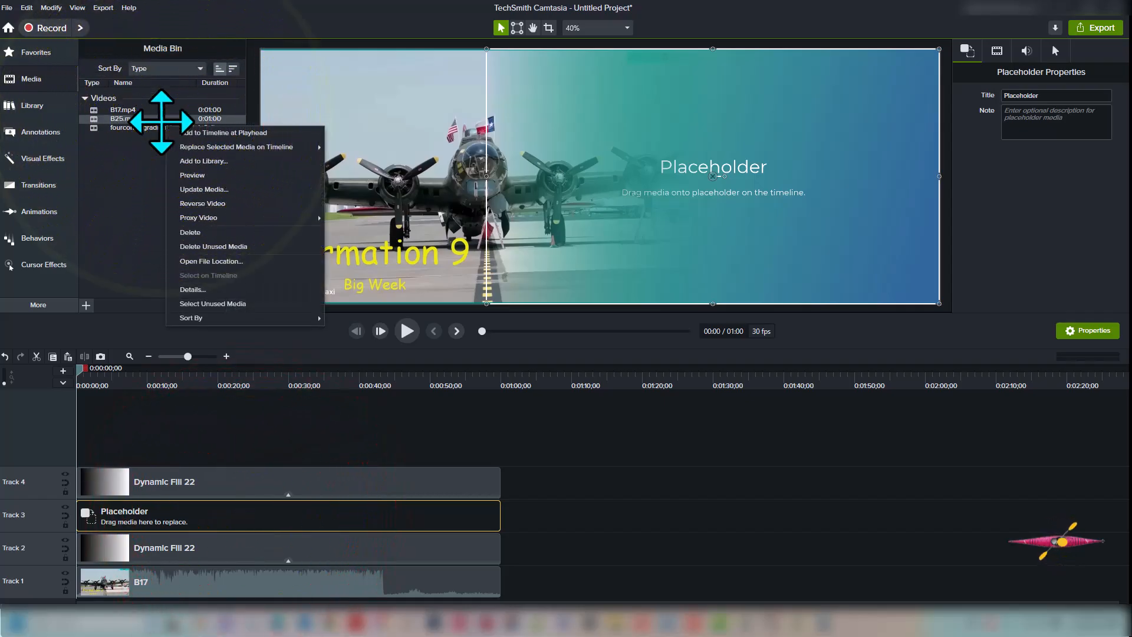
mouse_move(207, 146)
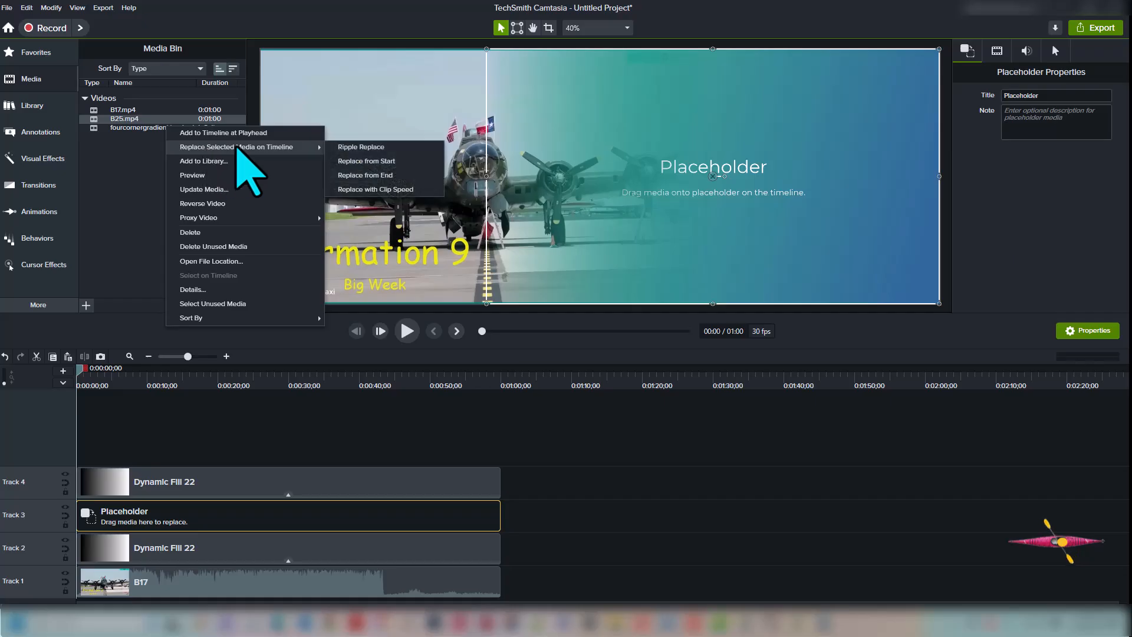
left_click(353, 147)
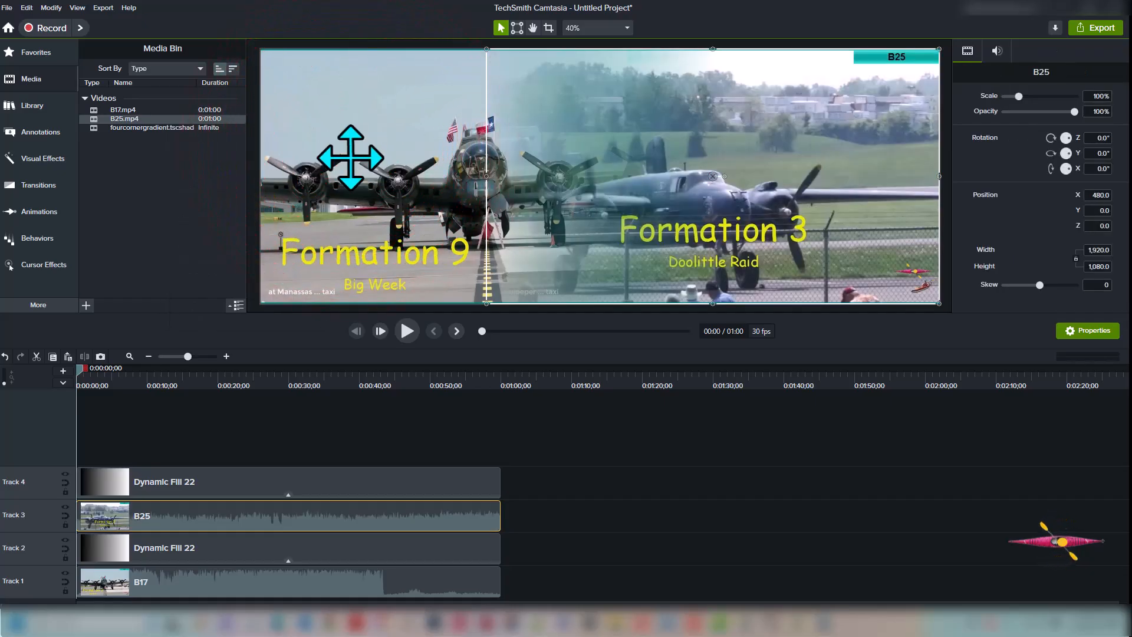